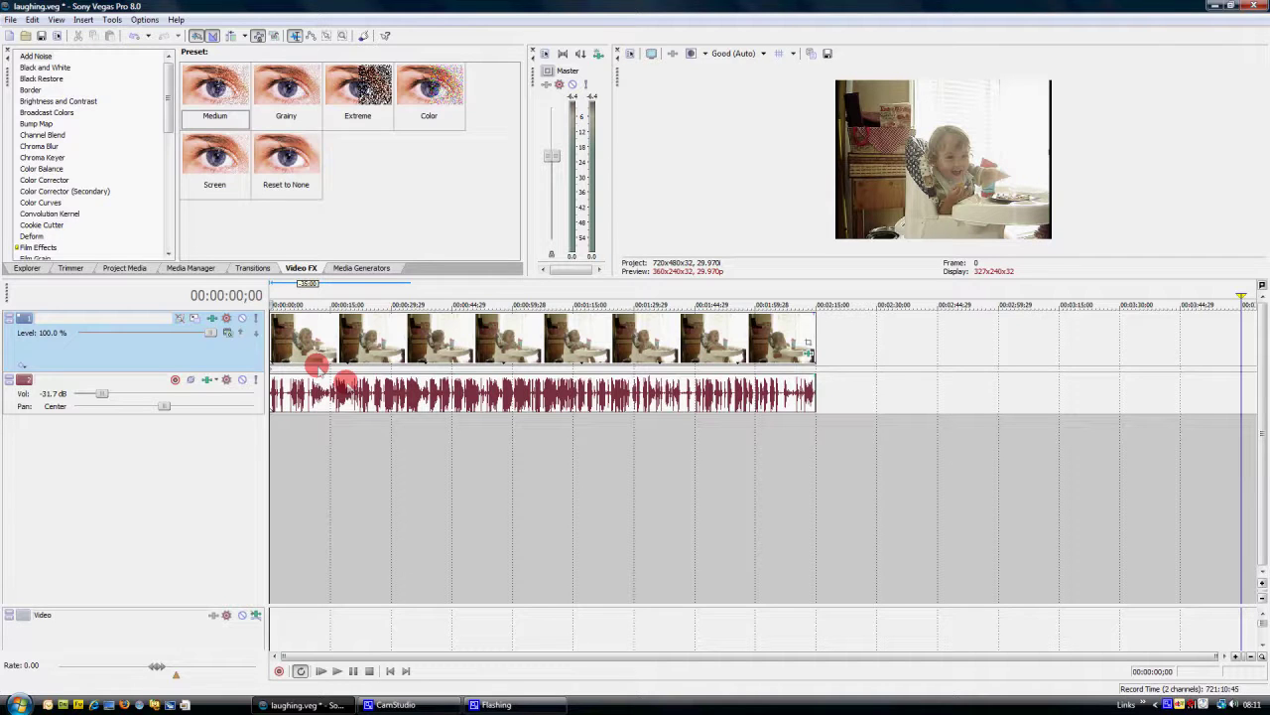
- Place the timeline cursor at about 00:00:24;24 and insert a new video track above the existing clip
left_click(360, 393)
left_click(355, 410)
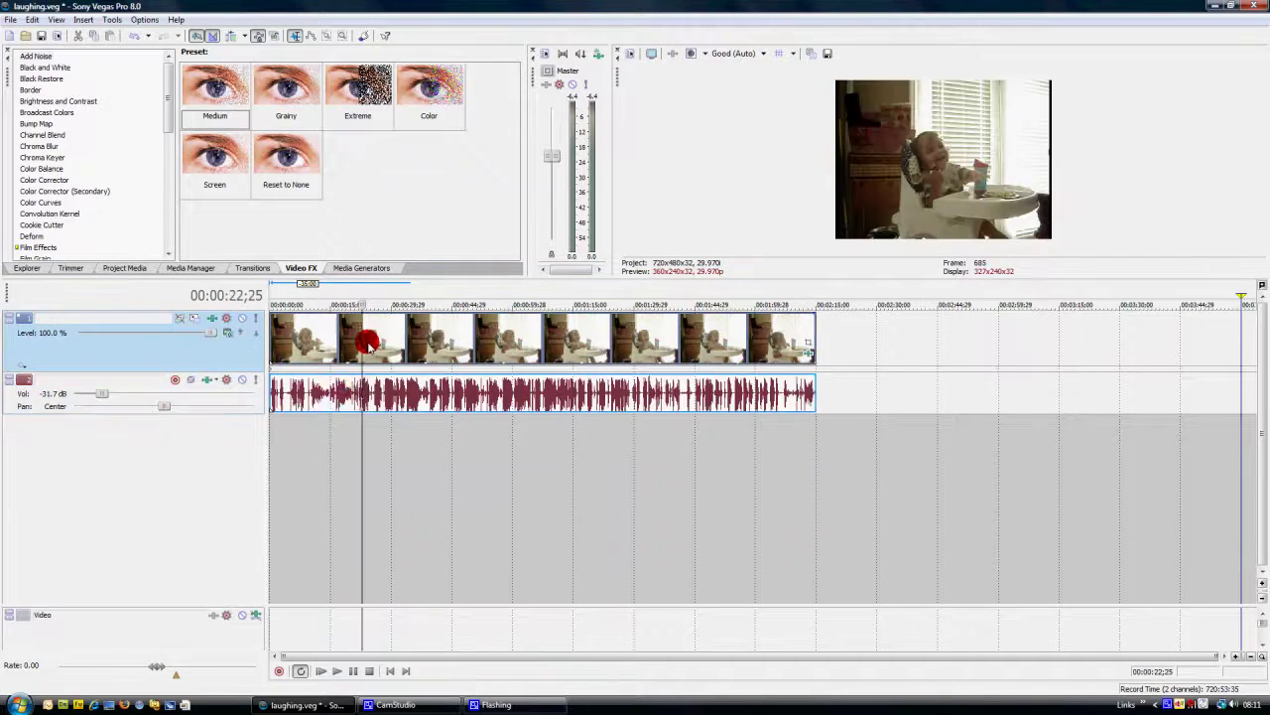
left_click(369, 394)
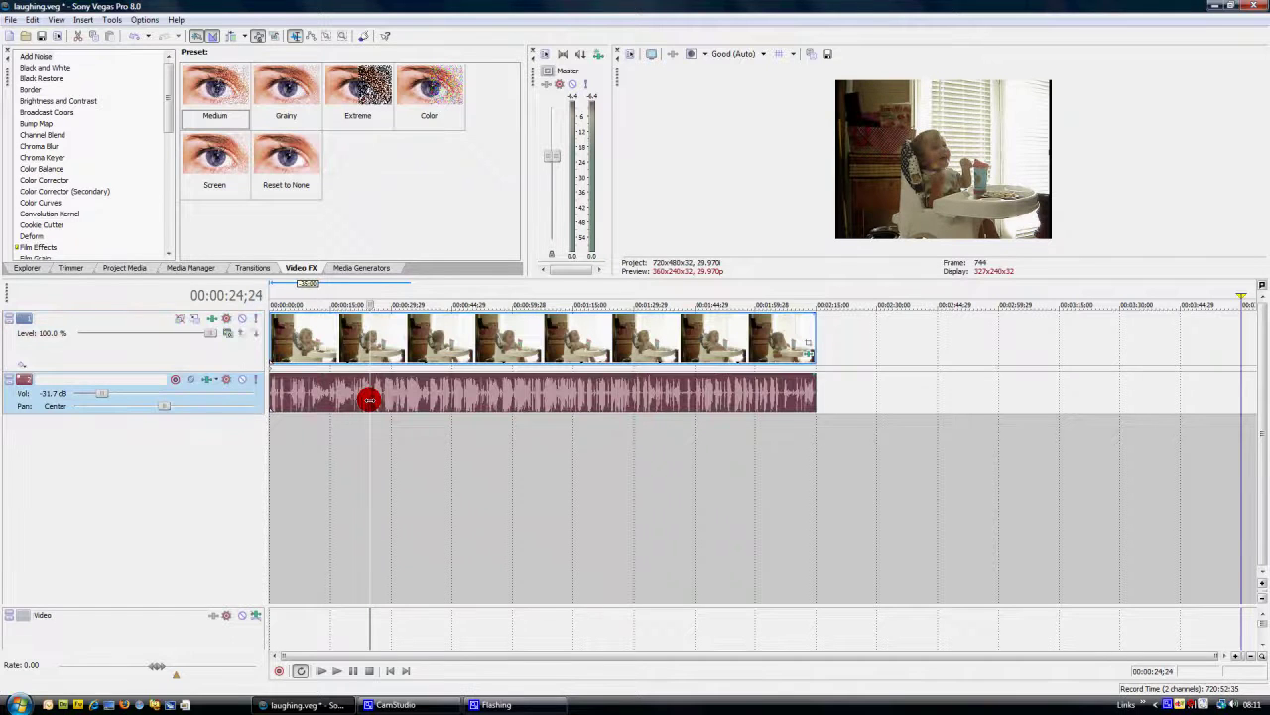
right_click(295, 443)
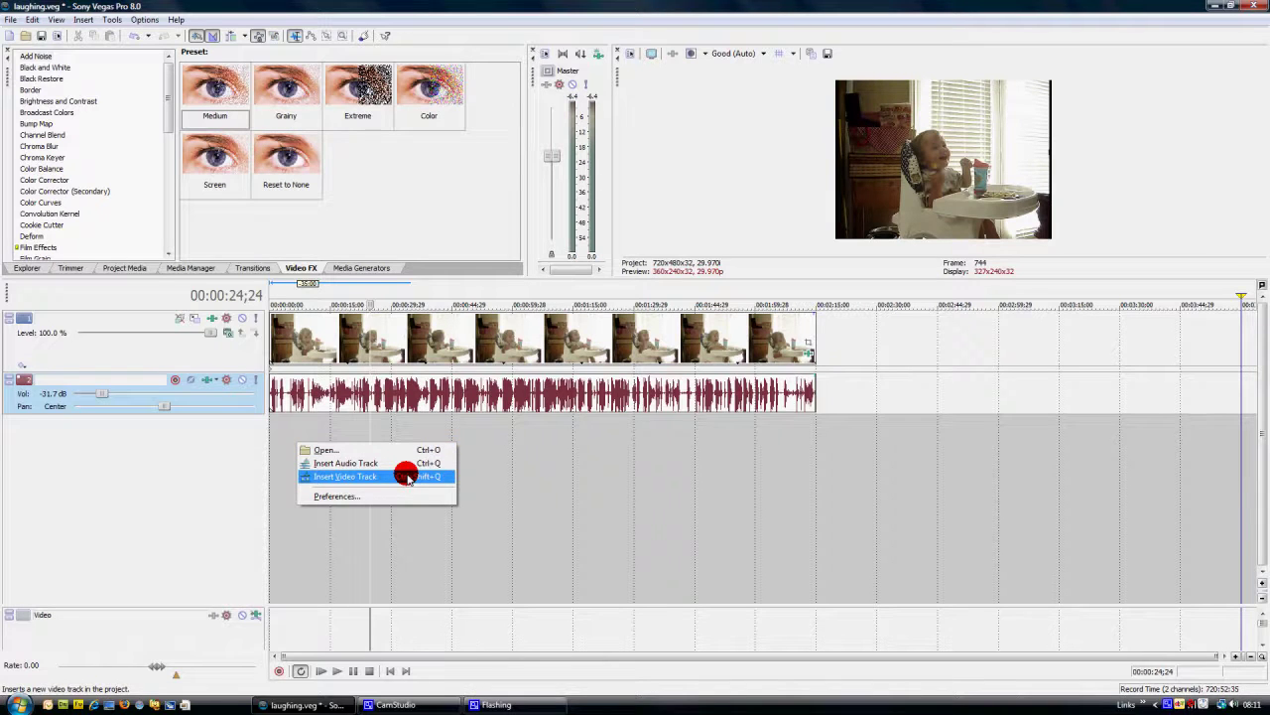
left_click(407, 477)
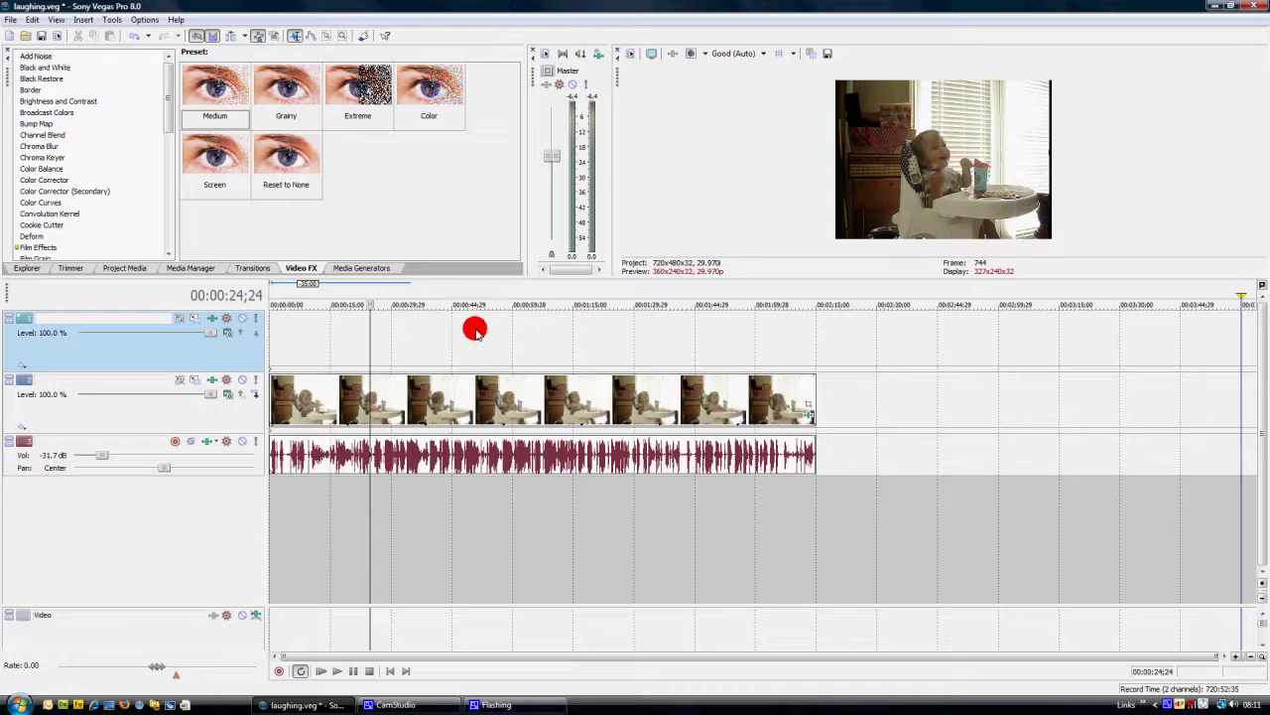
- Insert a text media event on the new empty video track, keeping the video preview visible beside its settings
right_click(304, 333)
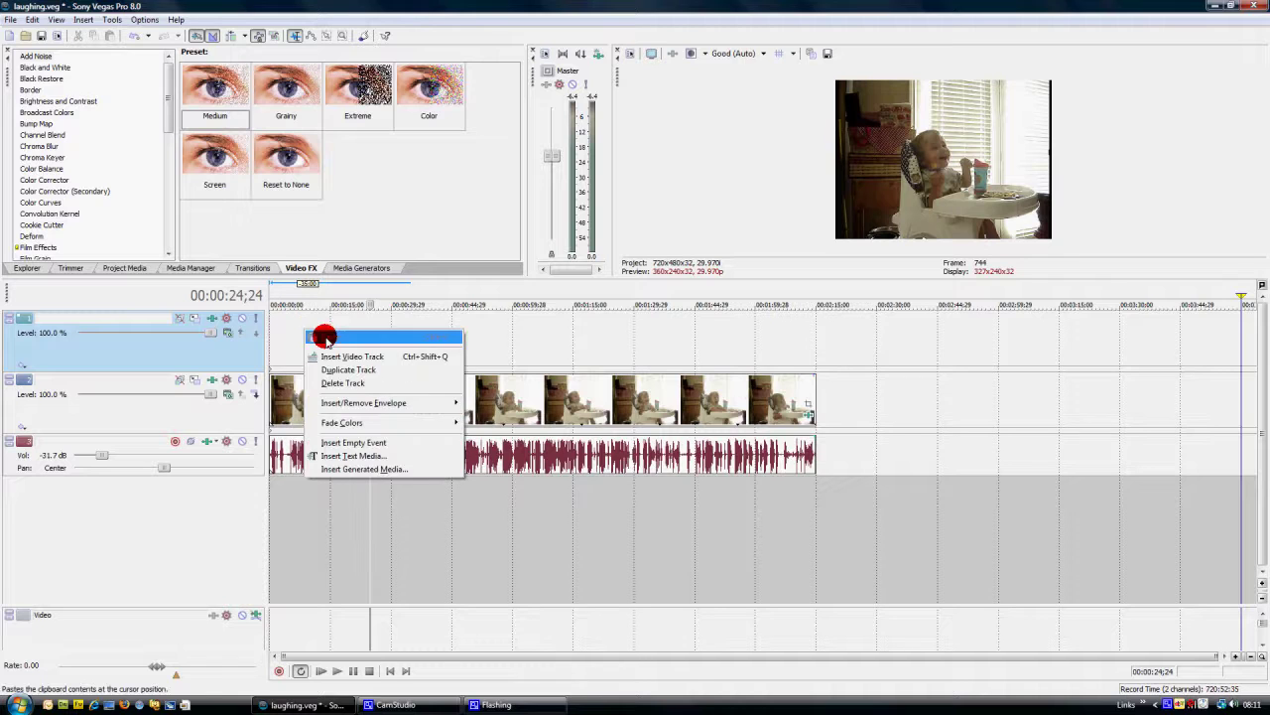
left_click(425, 457)
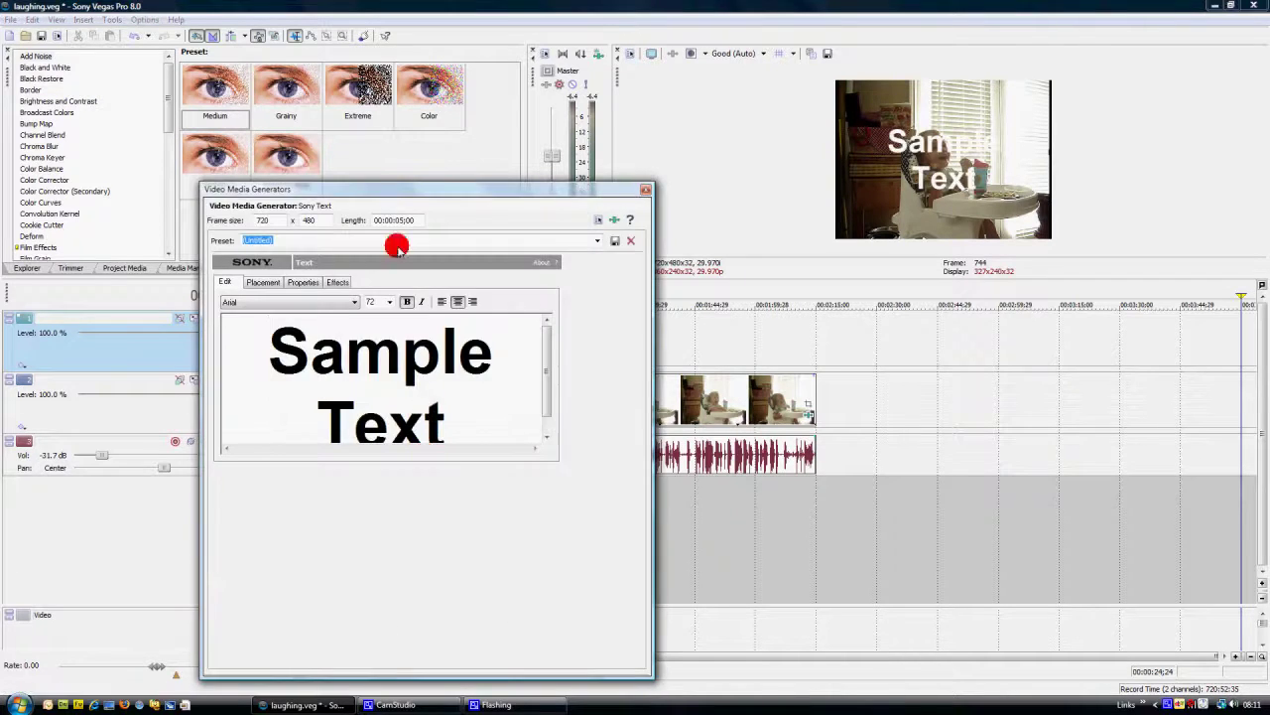
left_click_drag(380, 189, 448, 109)
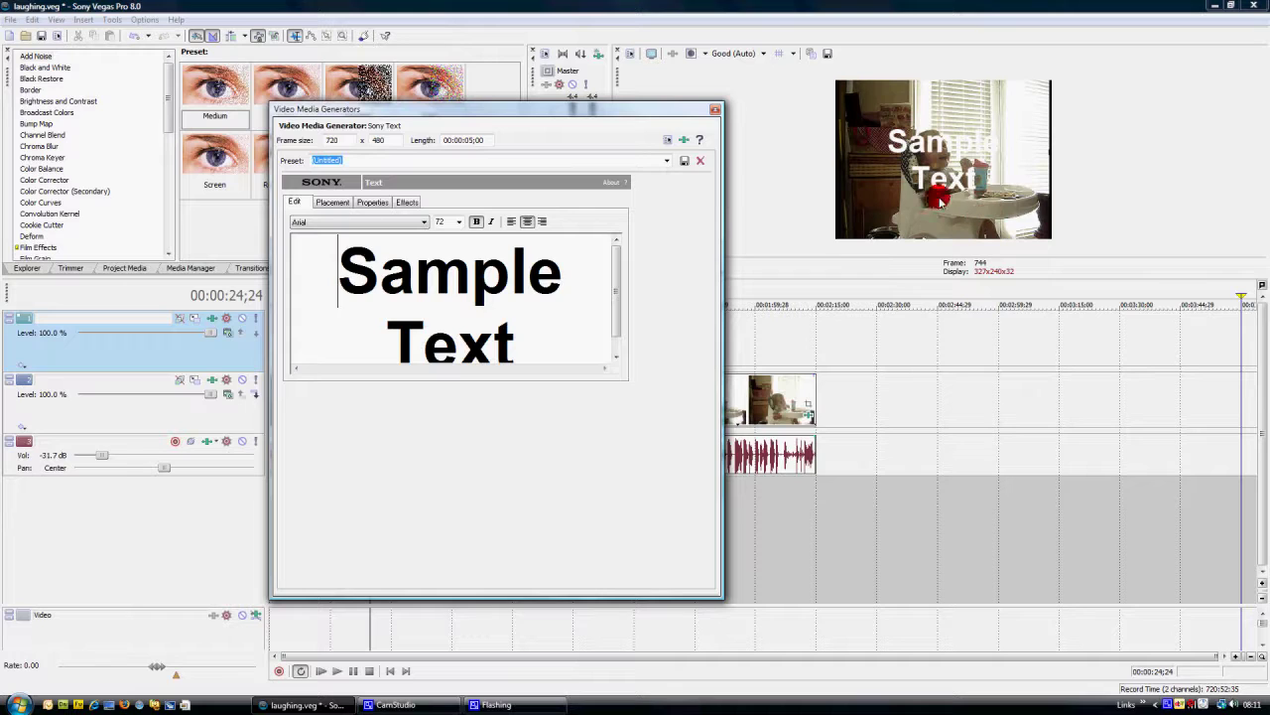
- Replace the sample title text with "My Video"
left_click(456, 262)
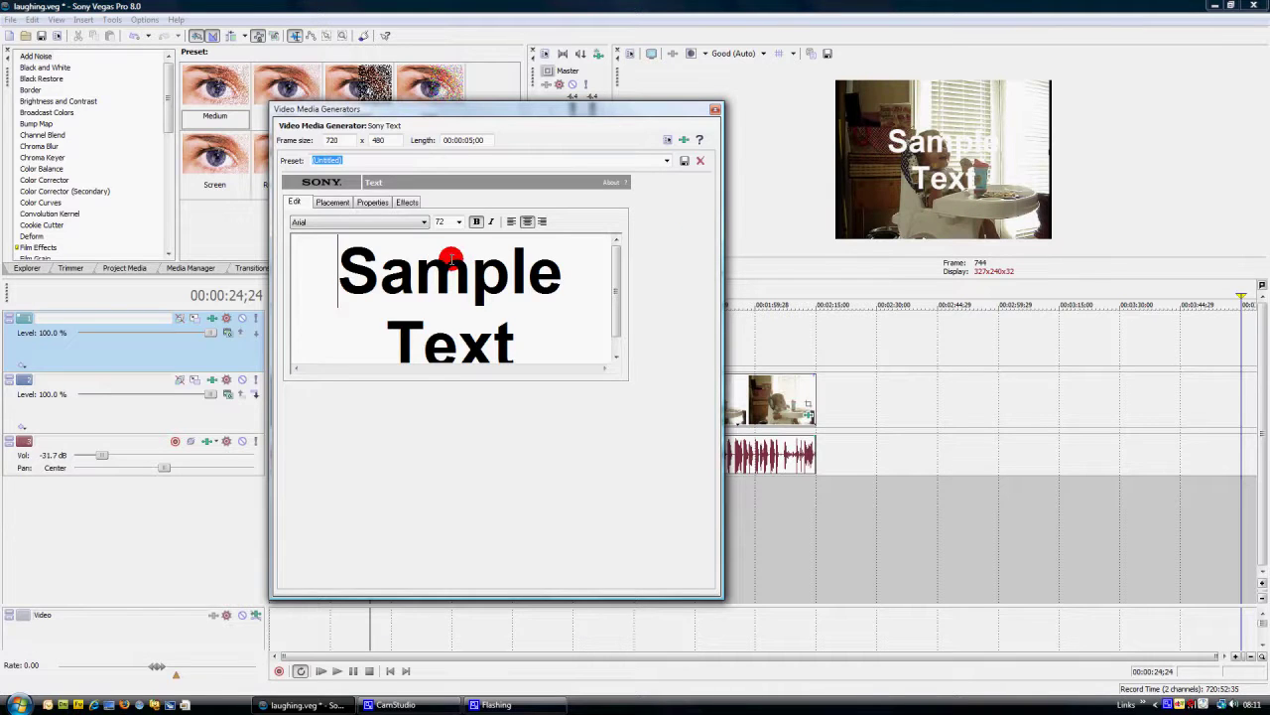
key("Delete")
key("Delete")
key("Delete")
key("Delete")
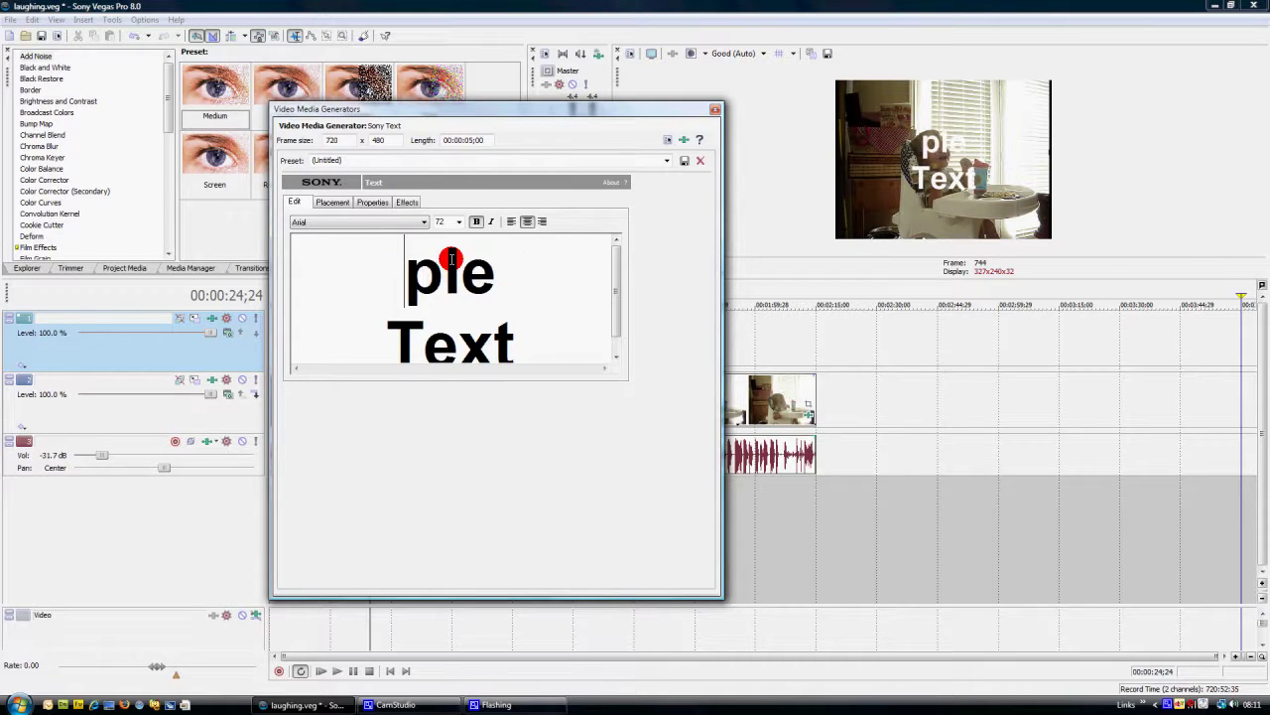
key("Delete")
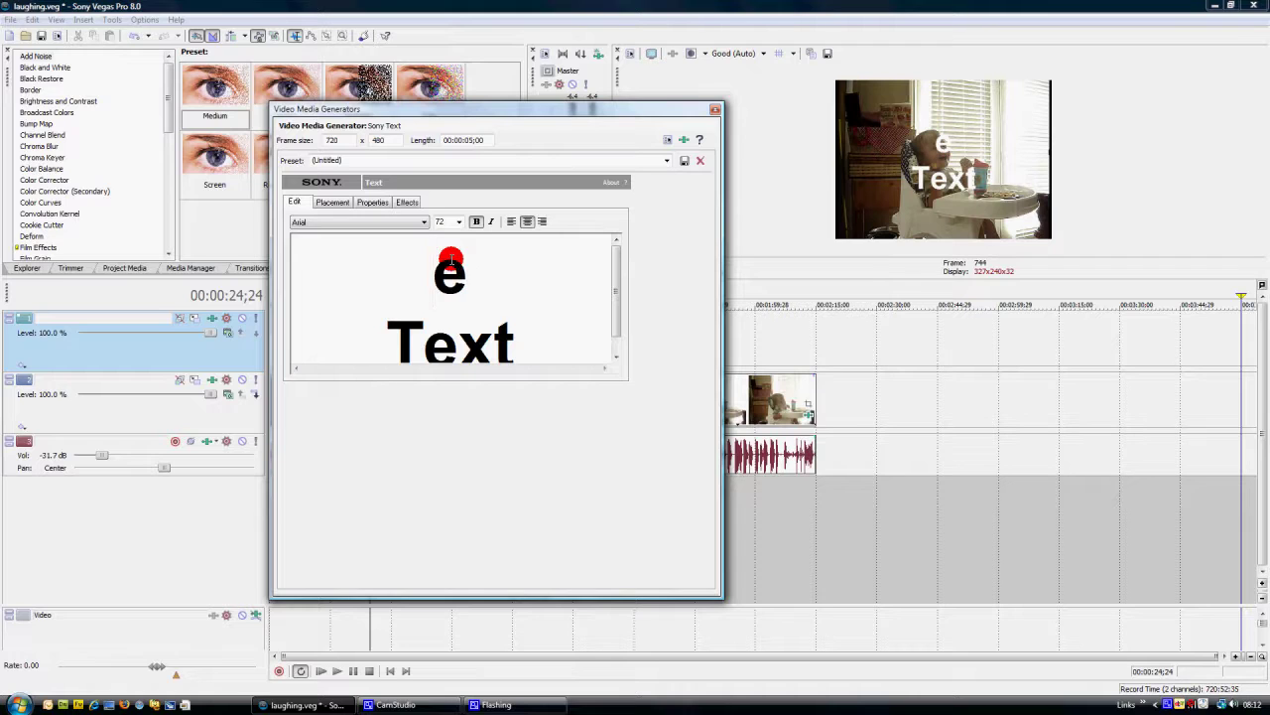
key("Delete")
key("Delete")
key("Delete")
key("Delete")
key("Delete")
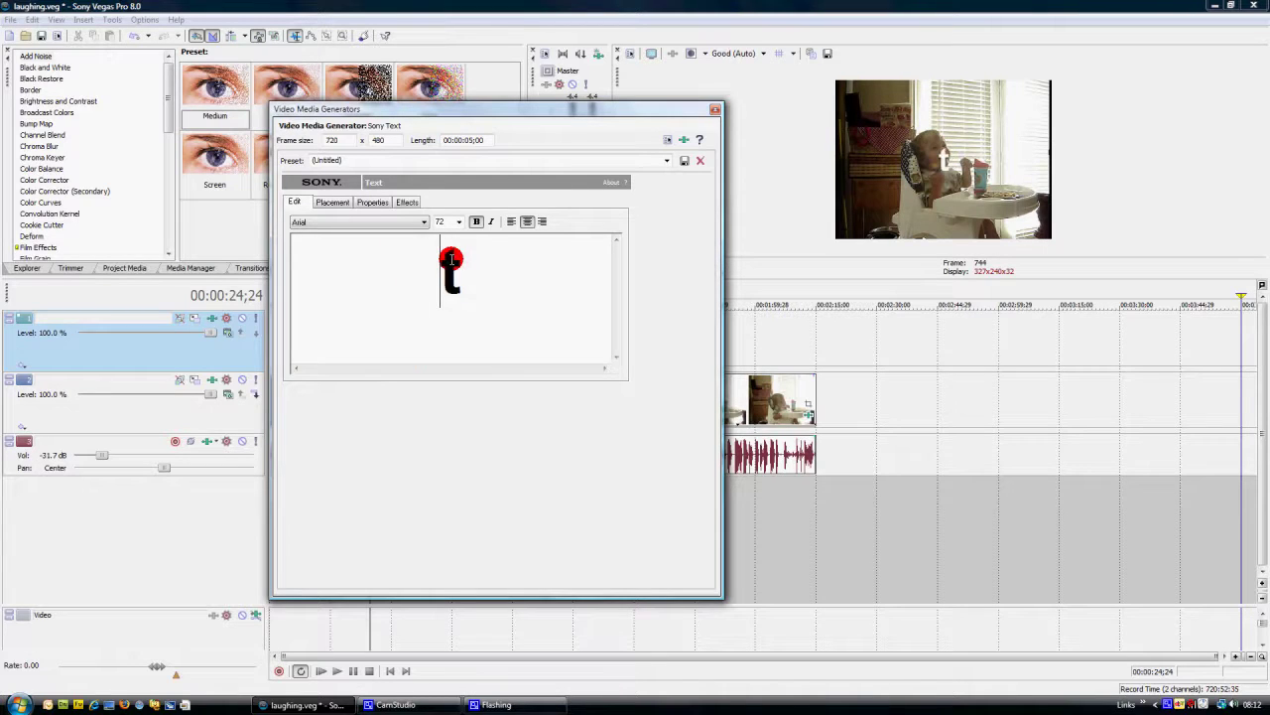
key("Delete")
type("My ")
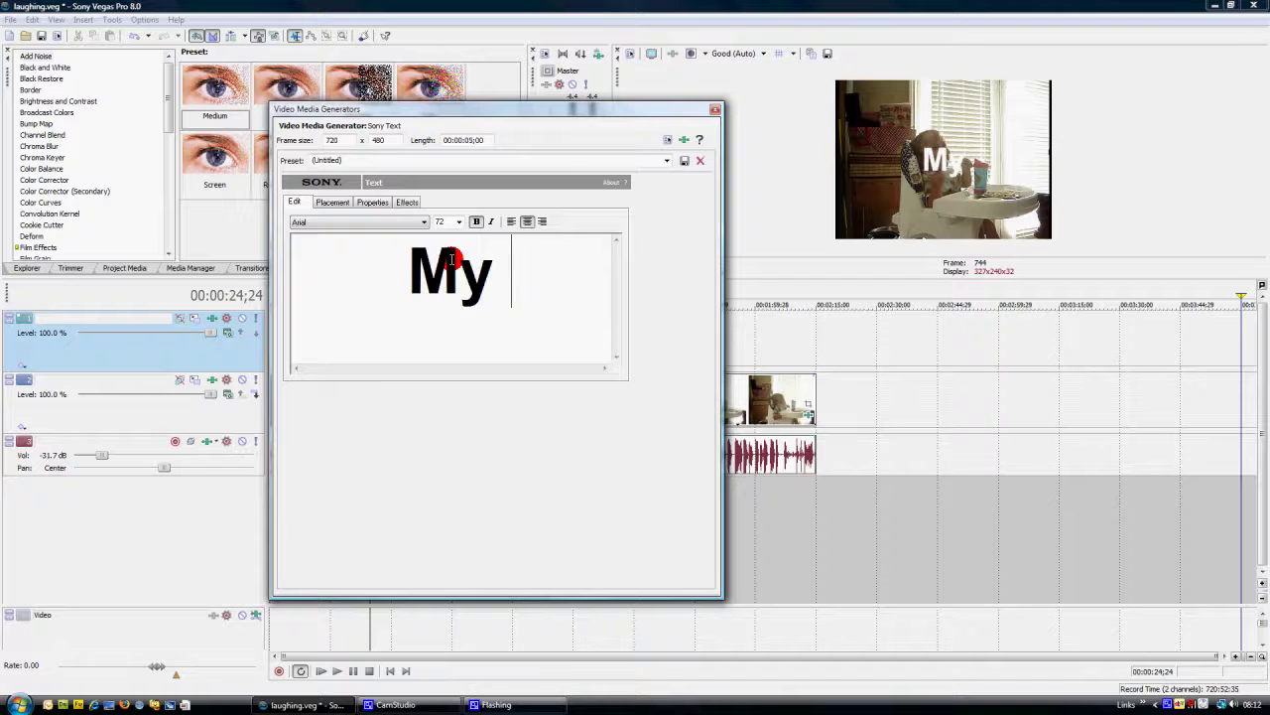
type("Video")
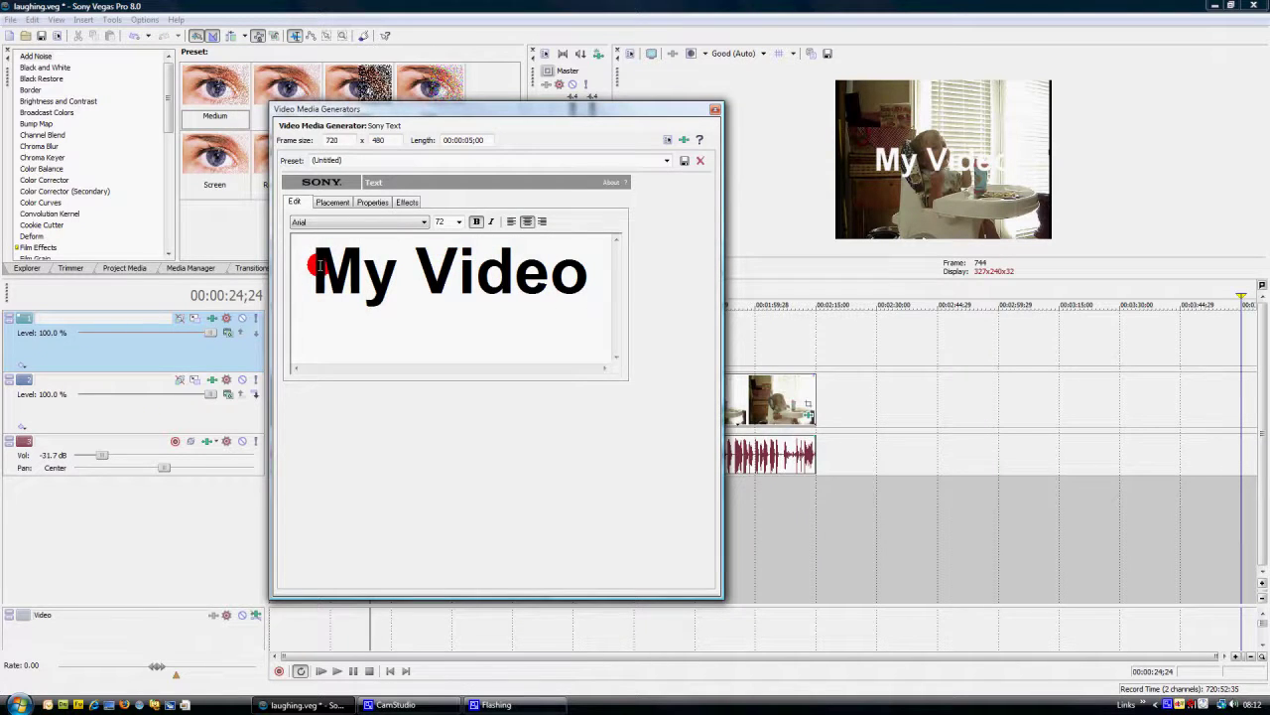
- Format the whole "My Video" title in the Batang font at size 36
left_click_drag(316, 265, 606, 261)
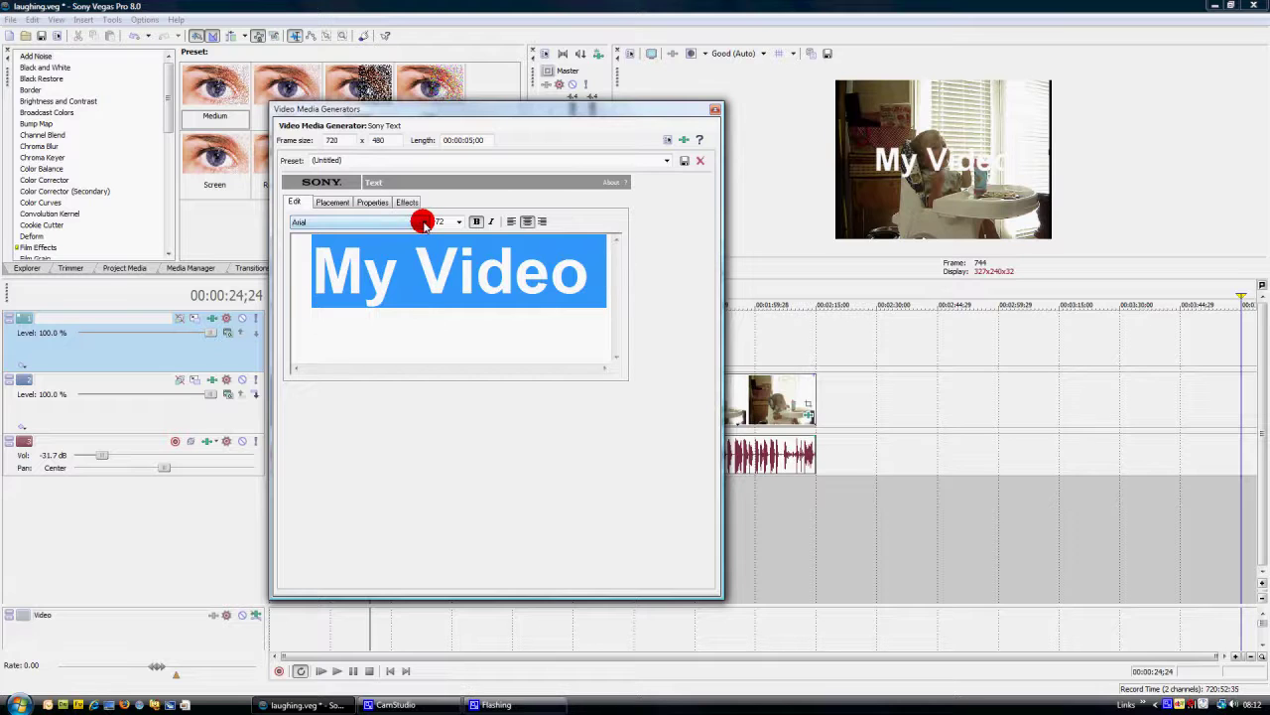
left_click(424, 222)
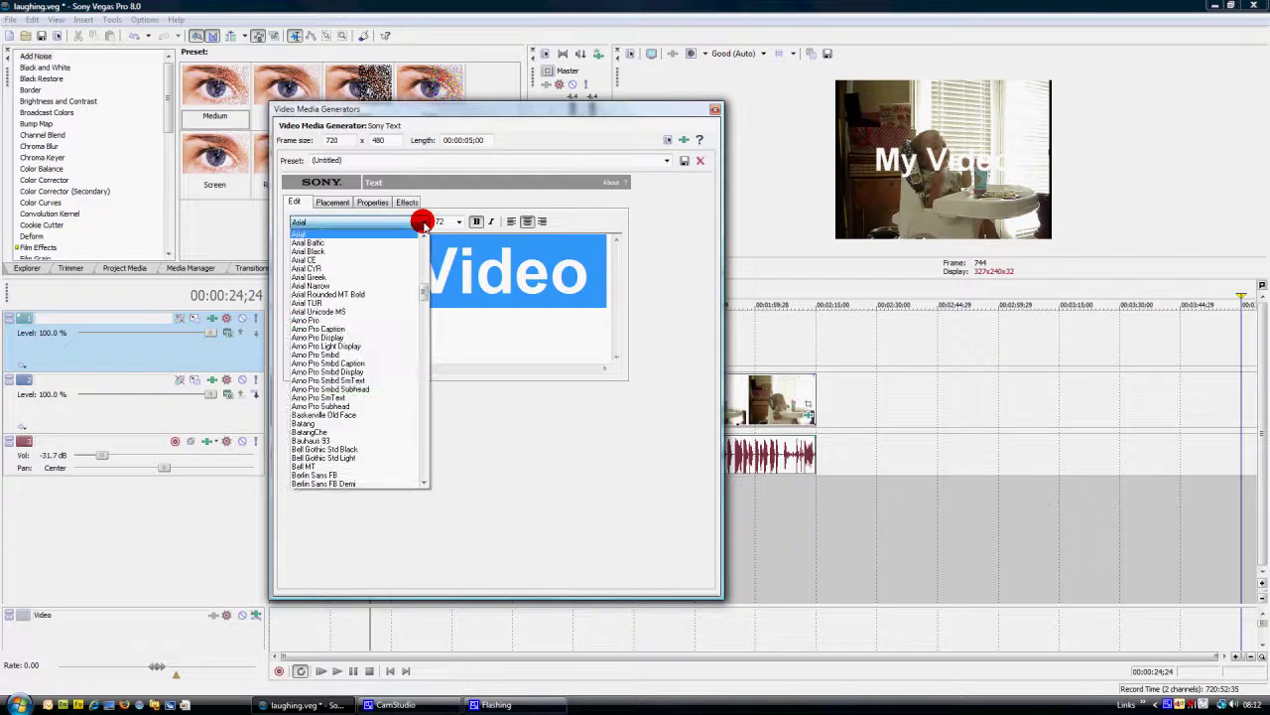
left_click(352, 423)
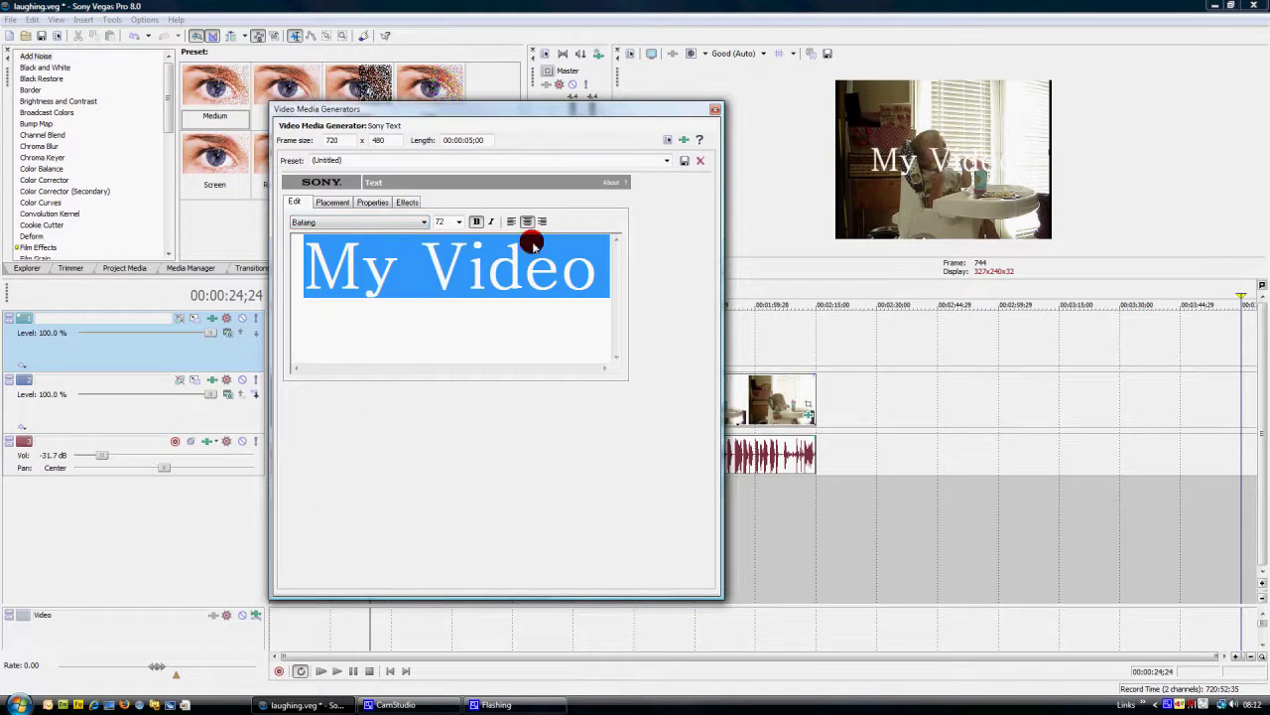
left_click(458, 222)
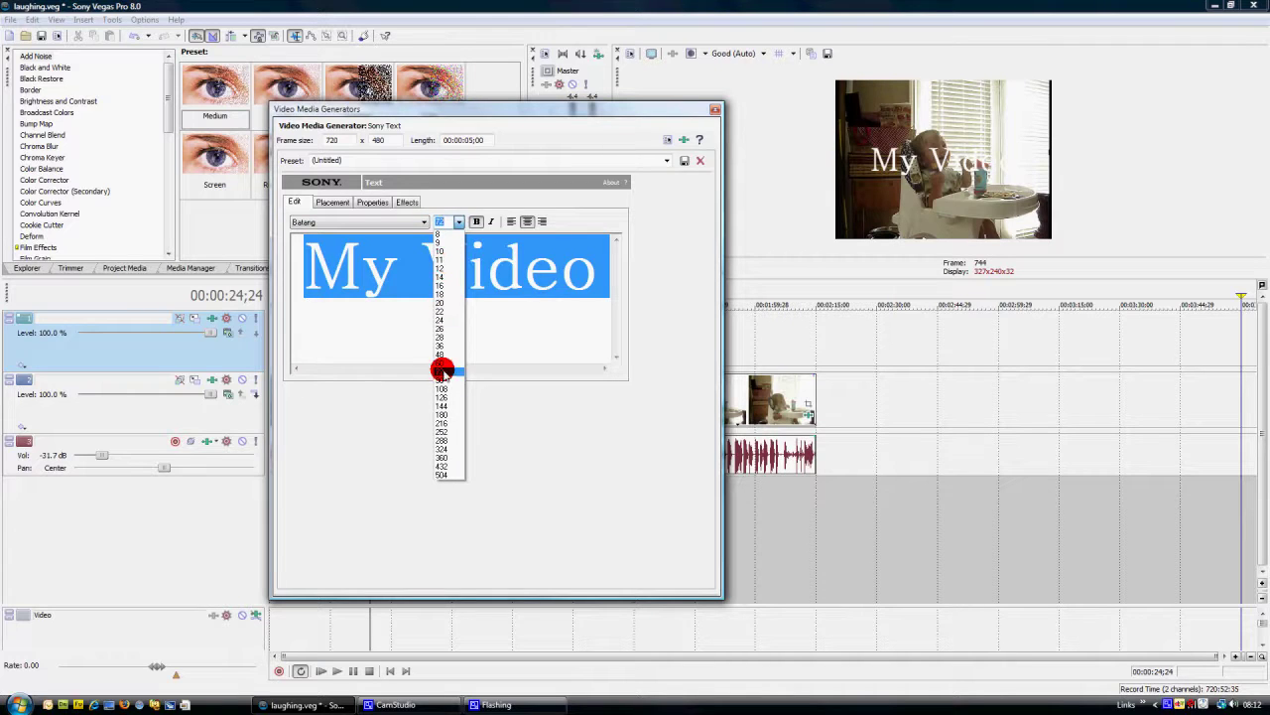
left_click(443, 346)
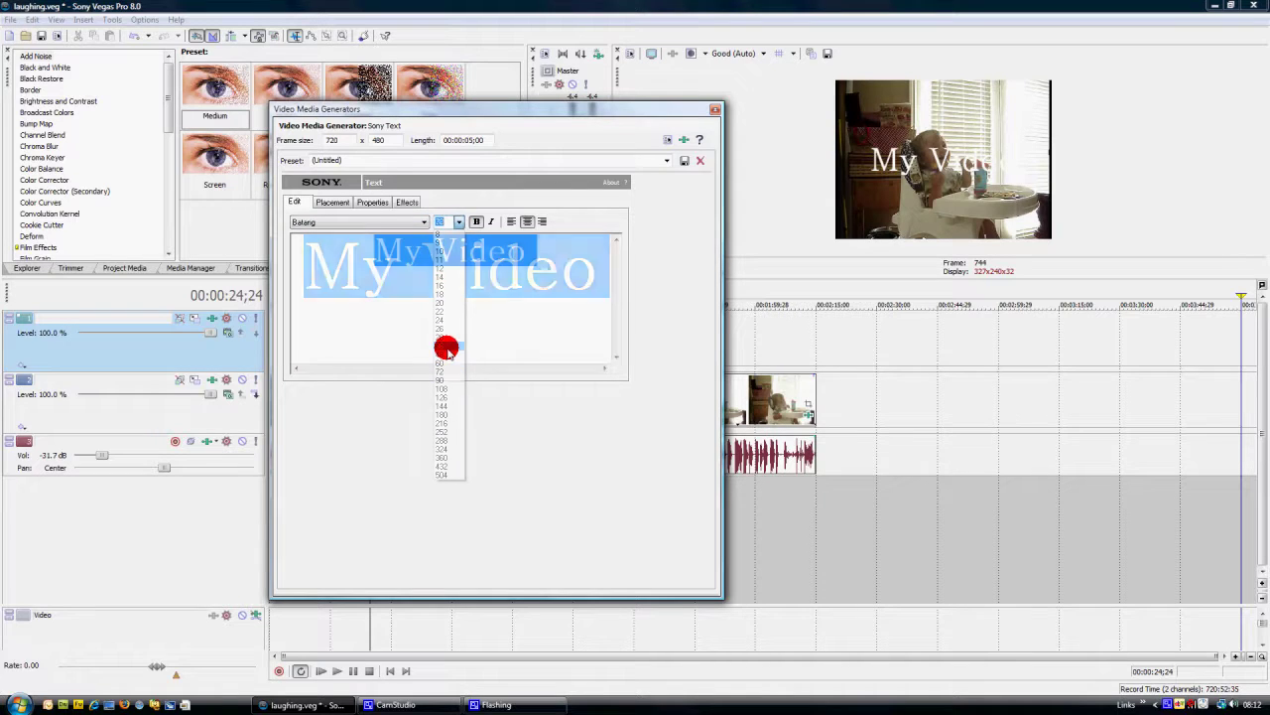
left_click(554, 252)
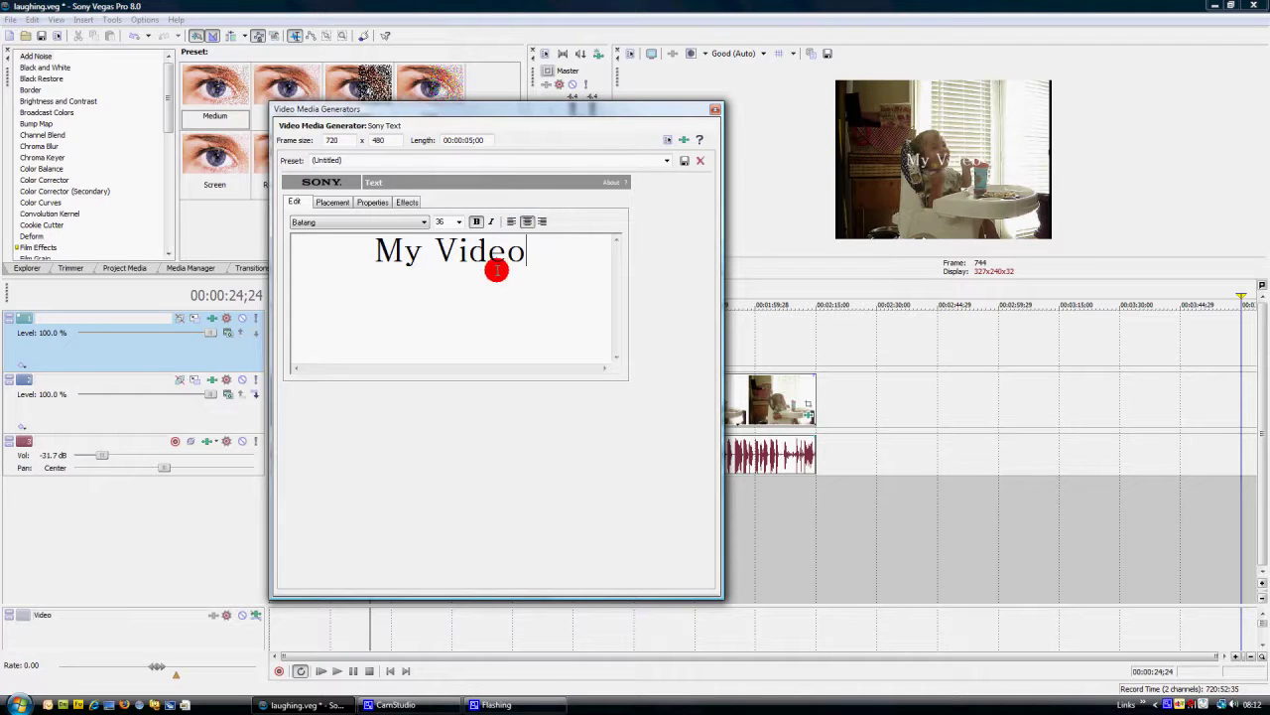
- Set the text placement safe zone to 5% and position the title in the lower-left corner of that zone
left_click(334, 203)
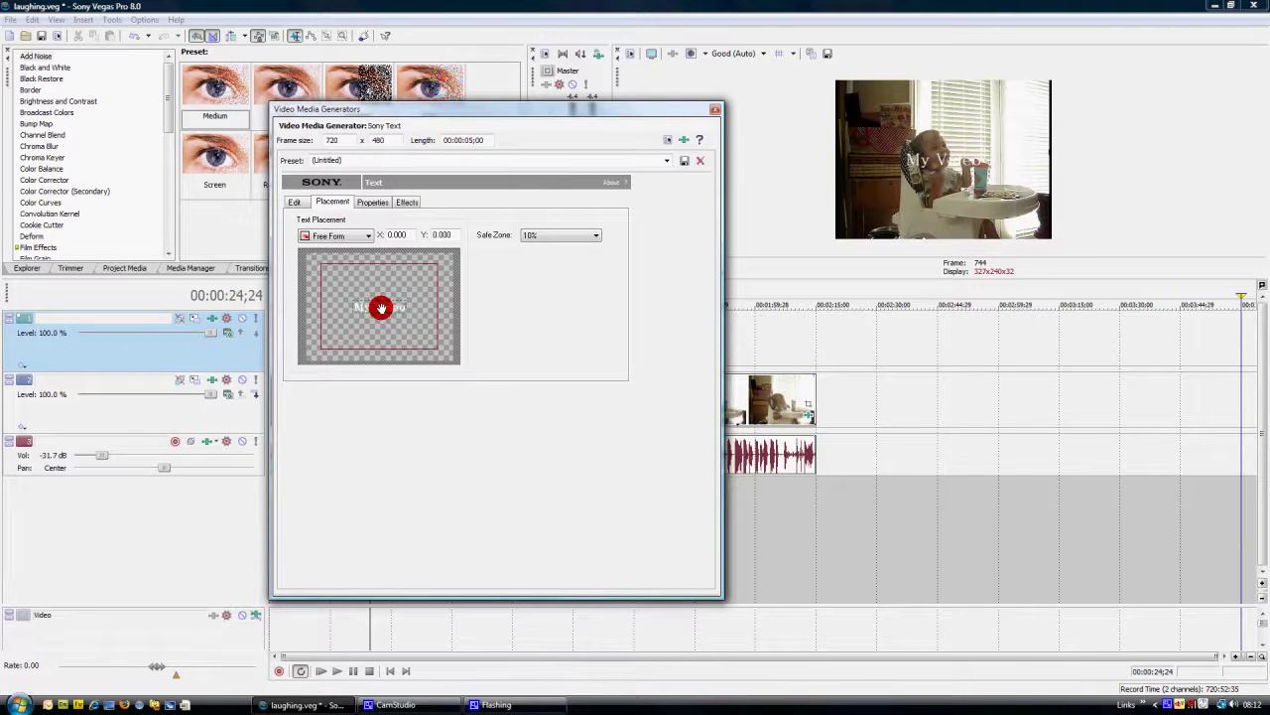
left_click_drag(381, 307, 351, 344)
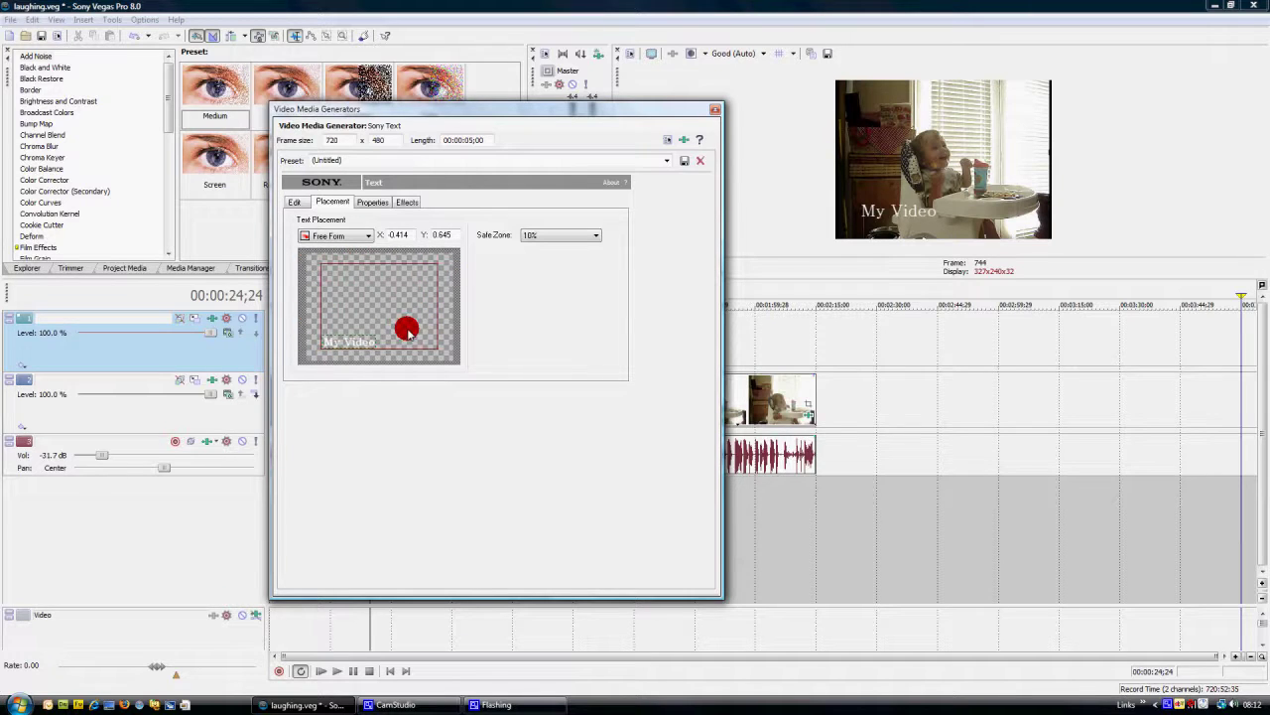
left_click(547, 236)
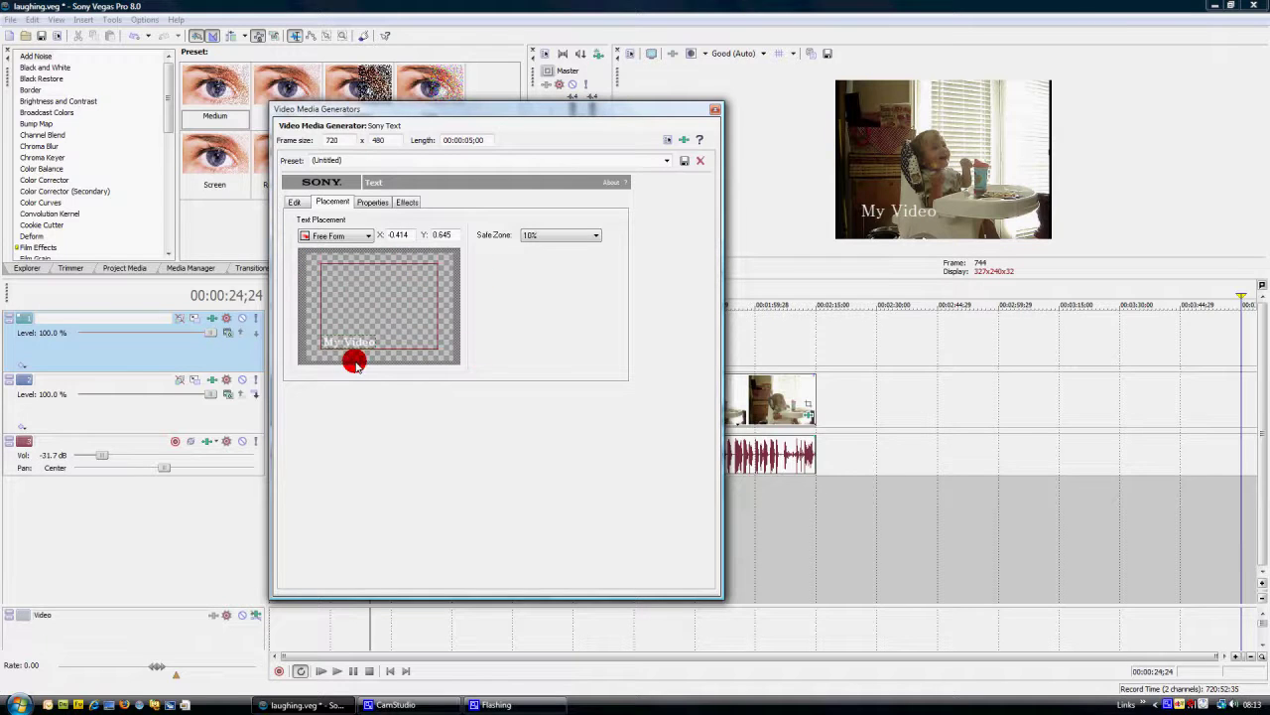
left_click(561, 236)
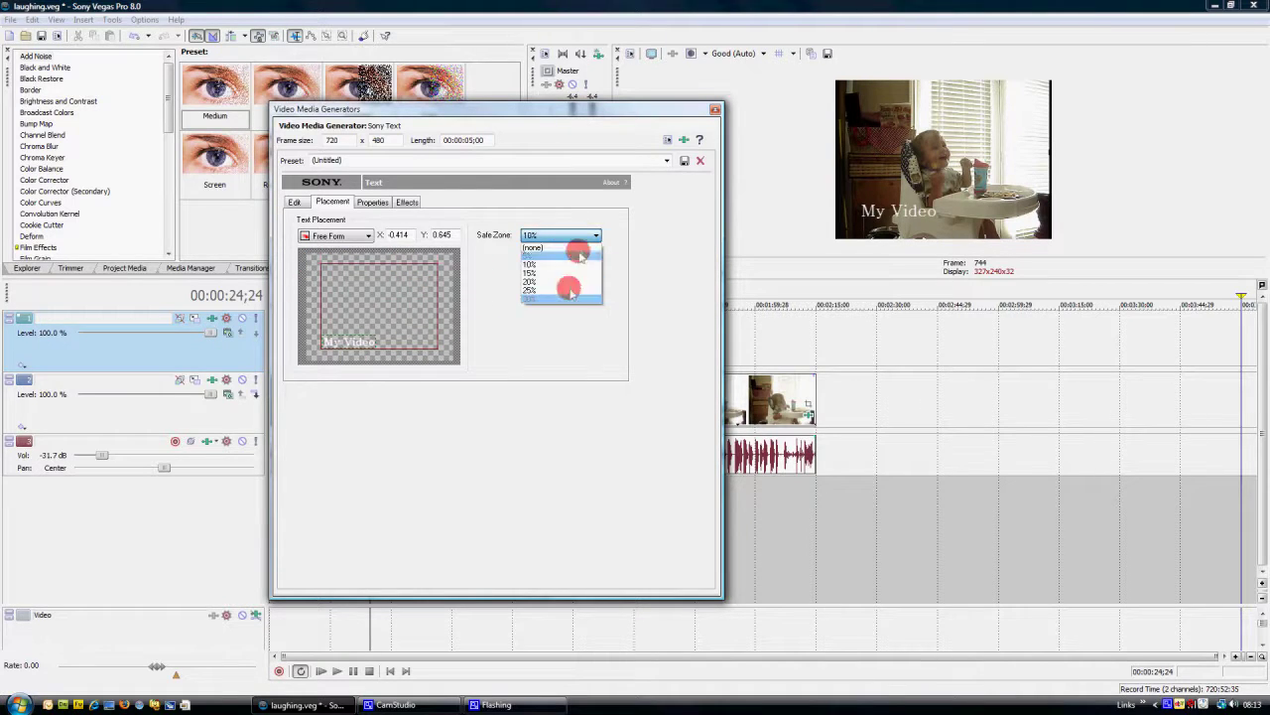
left_click(577, 257)
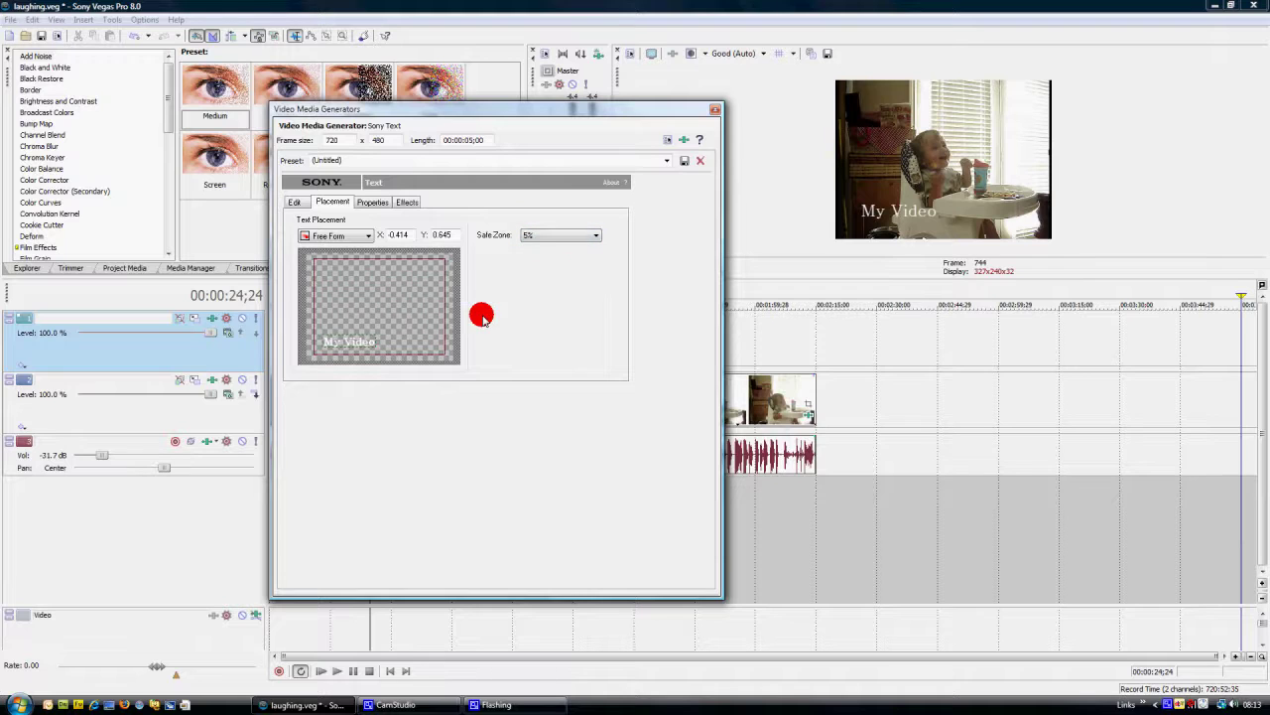
left_click_drag(357, 341, 347, 349)
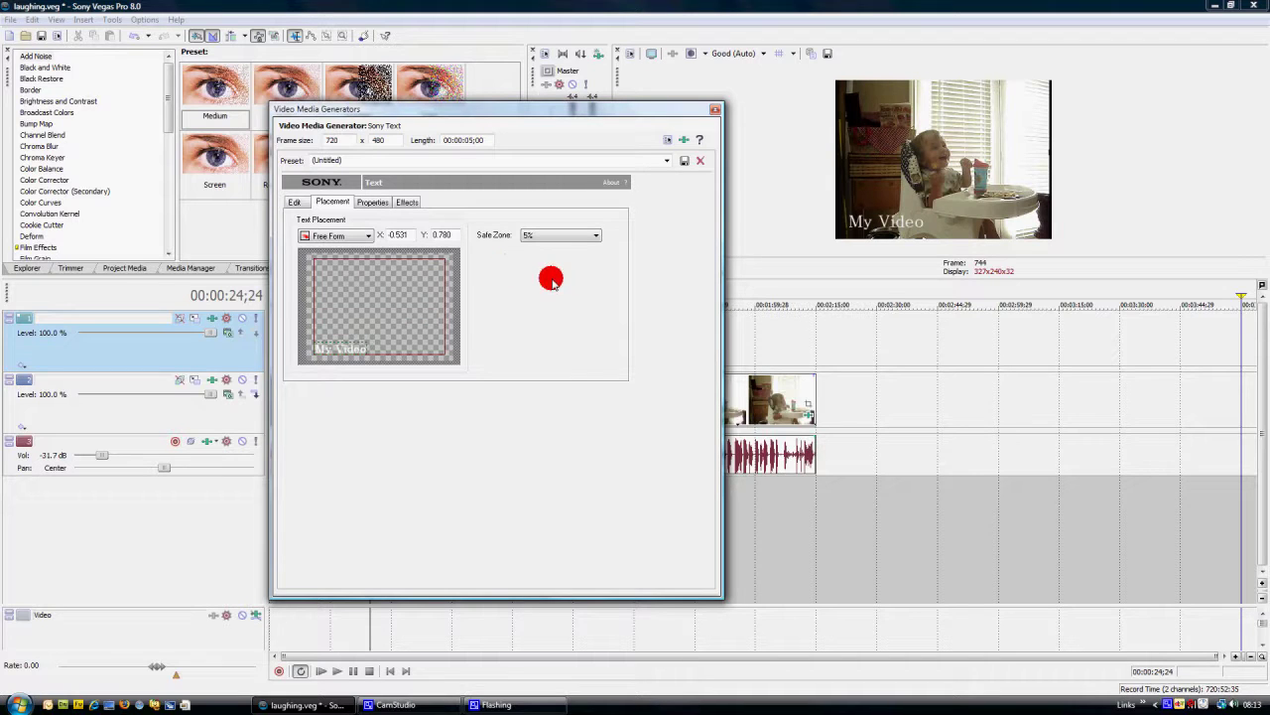
- Set the text color to green (R 69, G 201, B 0) and the background to cyan (R 81, G 255, B 245) with alpha 0
left_click(363, 202)
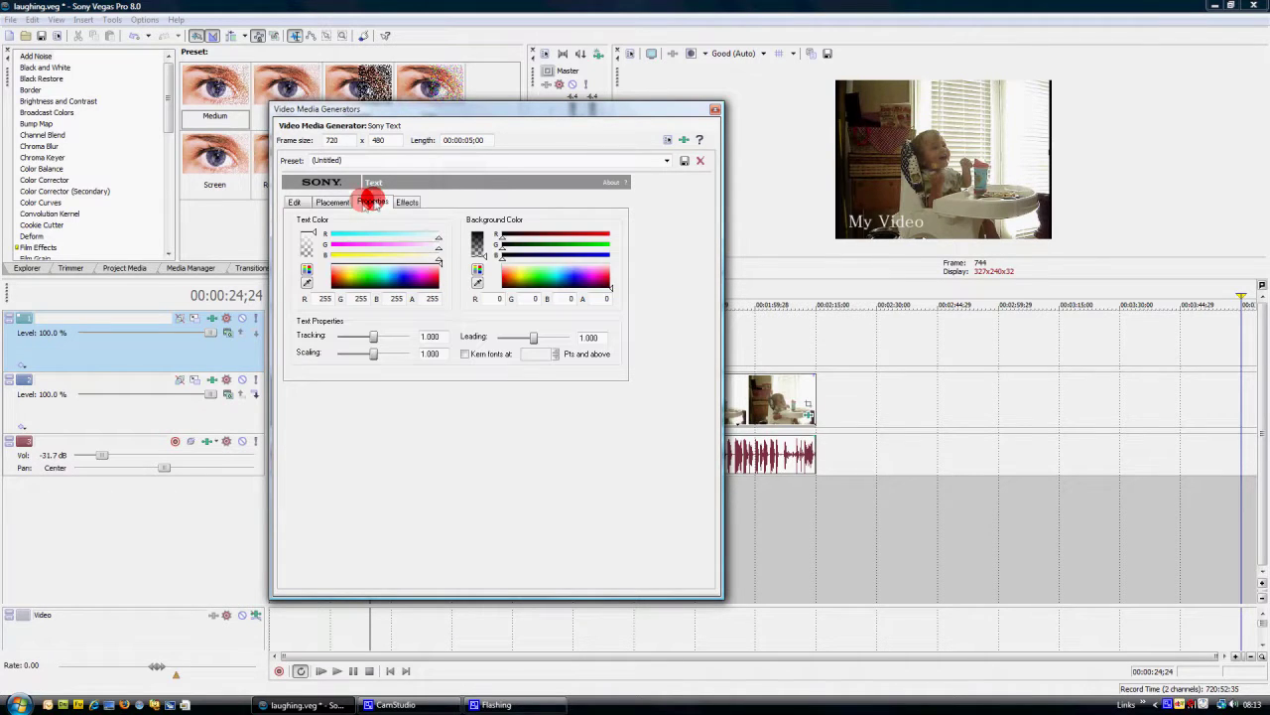
left_click(352, 280)
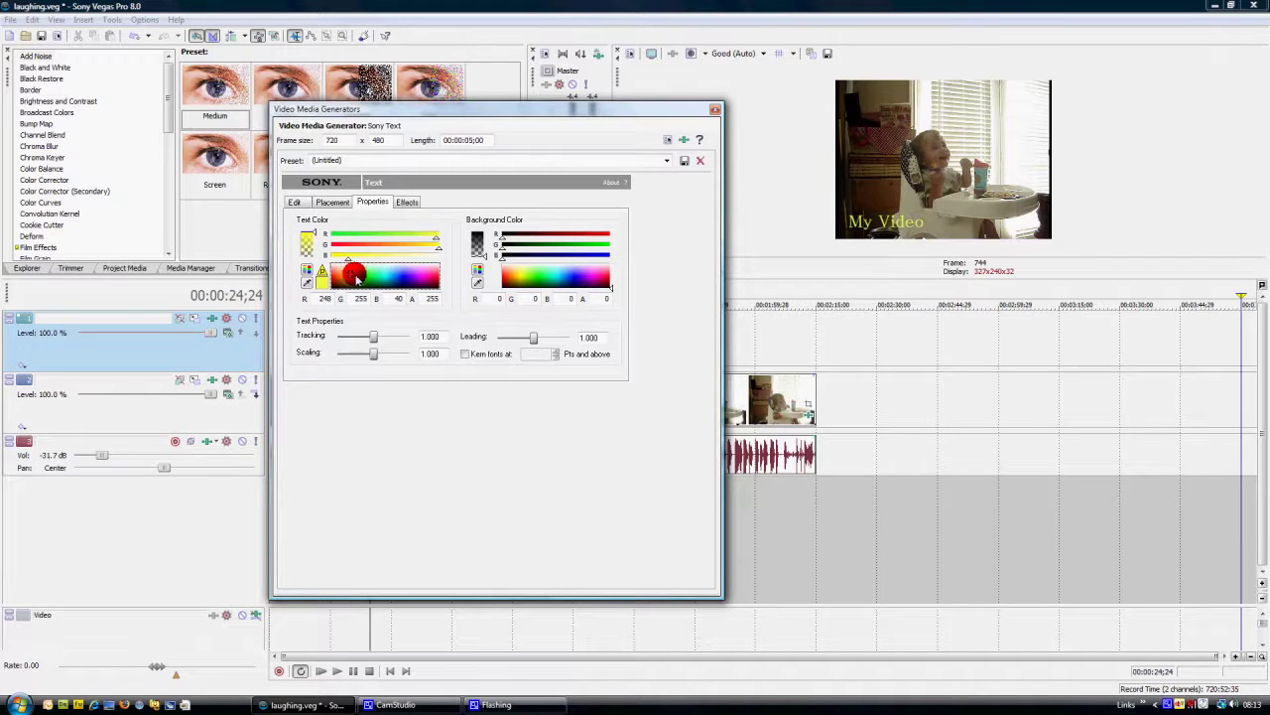
left_click_drag(357, 280, 430, 279)
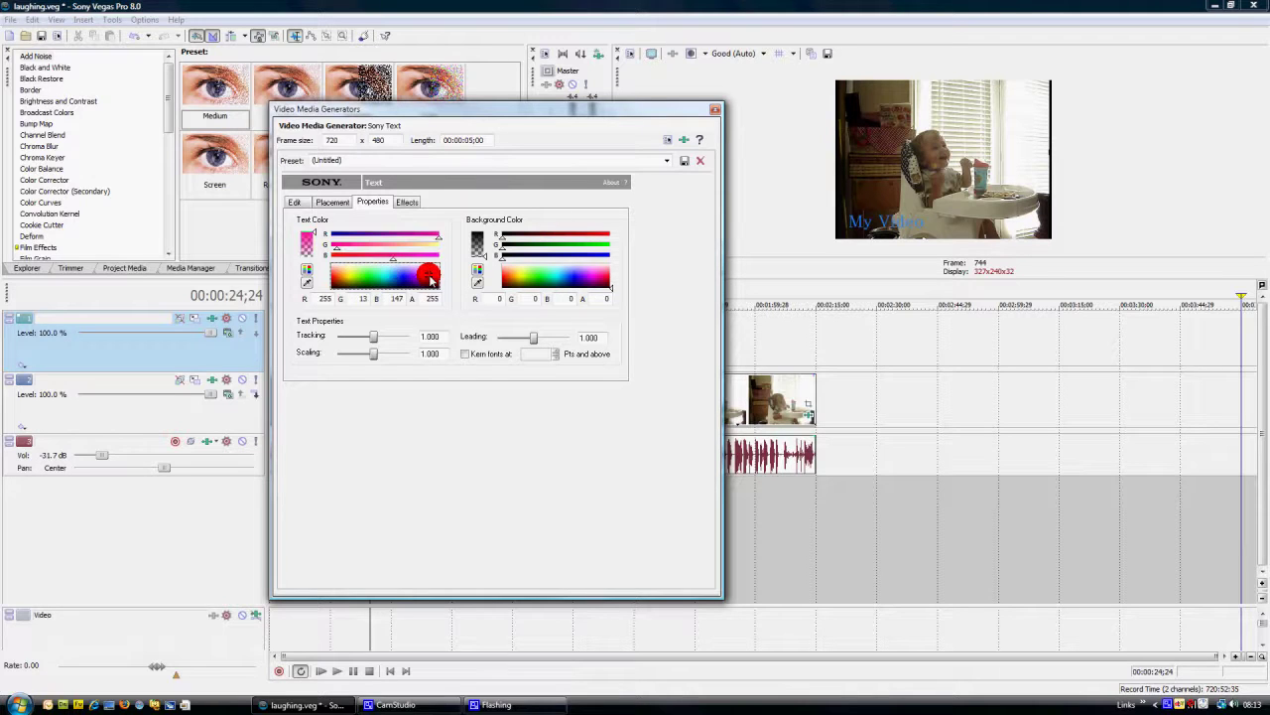
left_click(363, 282)
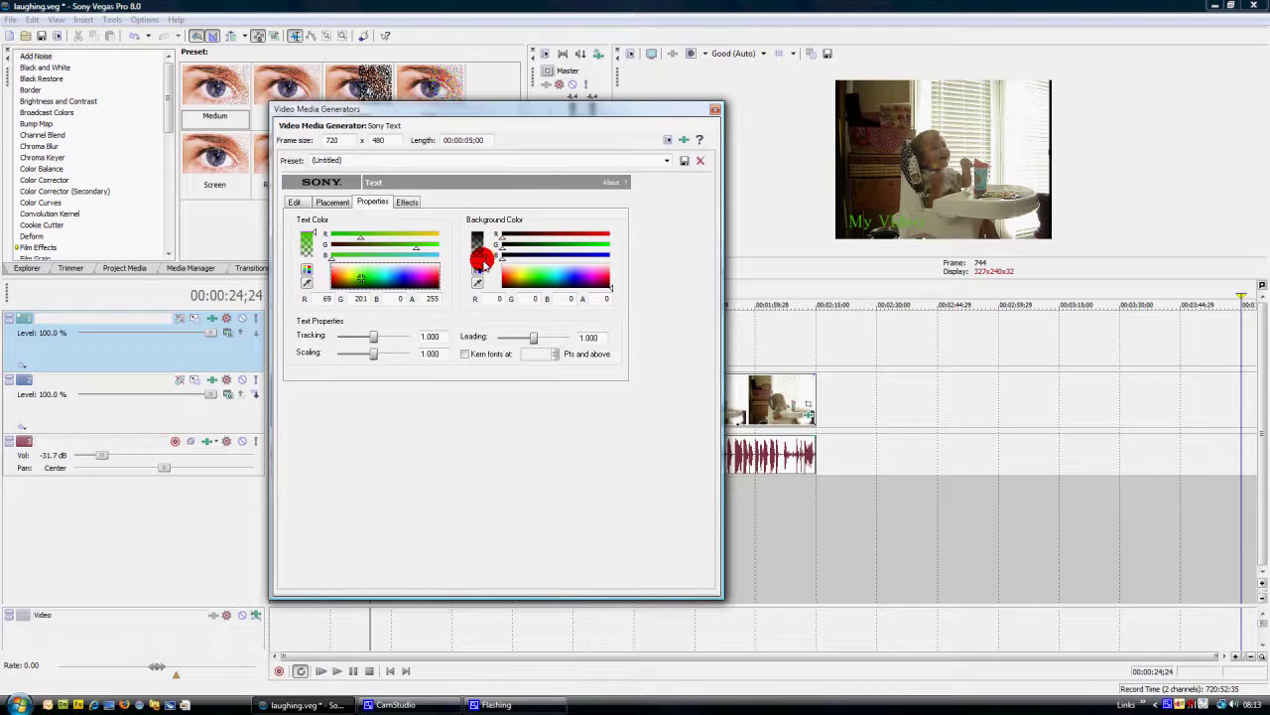
left_click(554, 274)
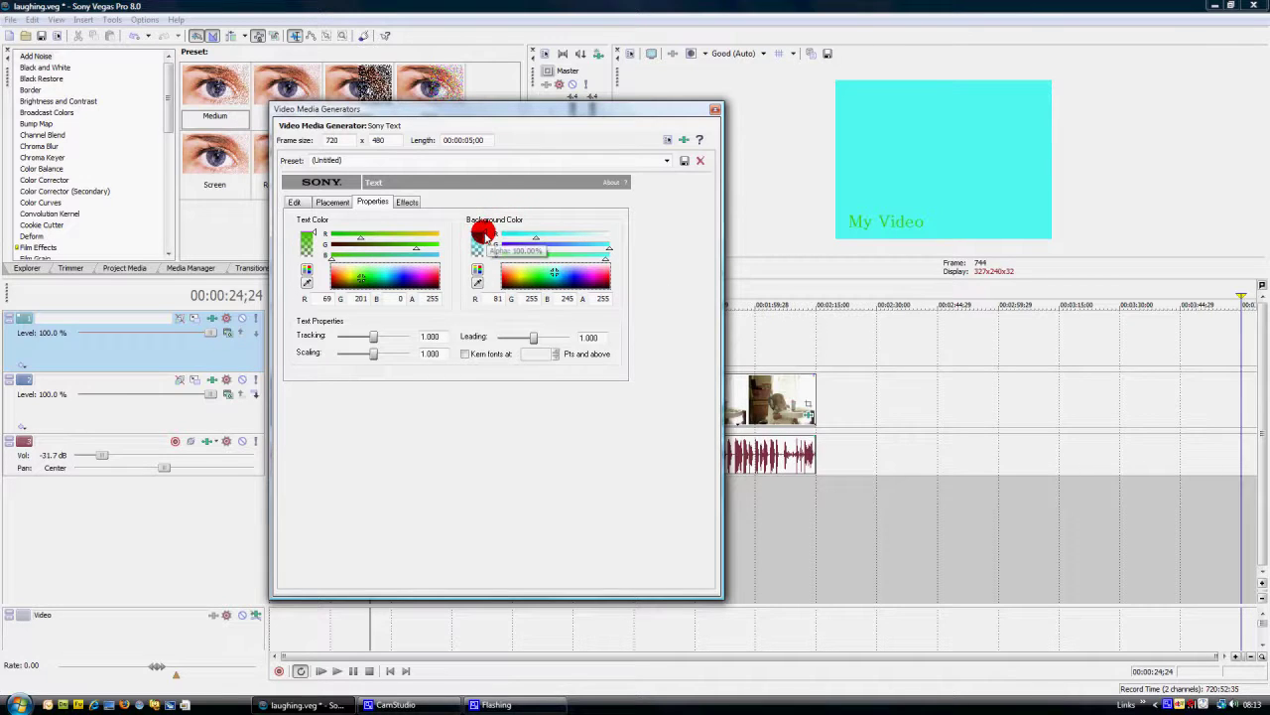
left_click_drag(484, 230, 487, 260)
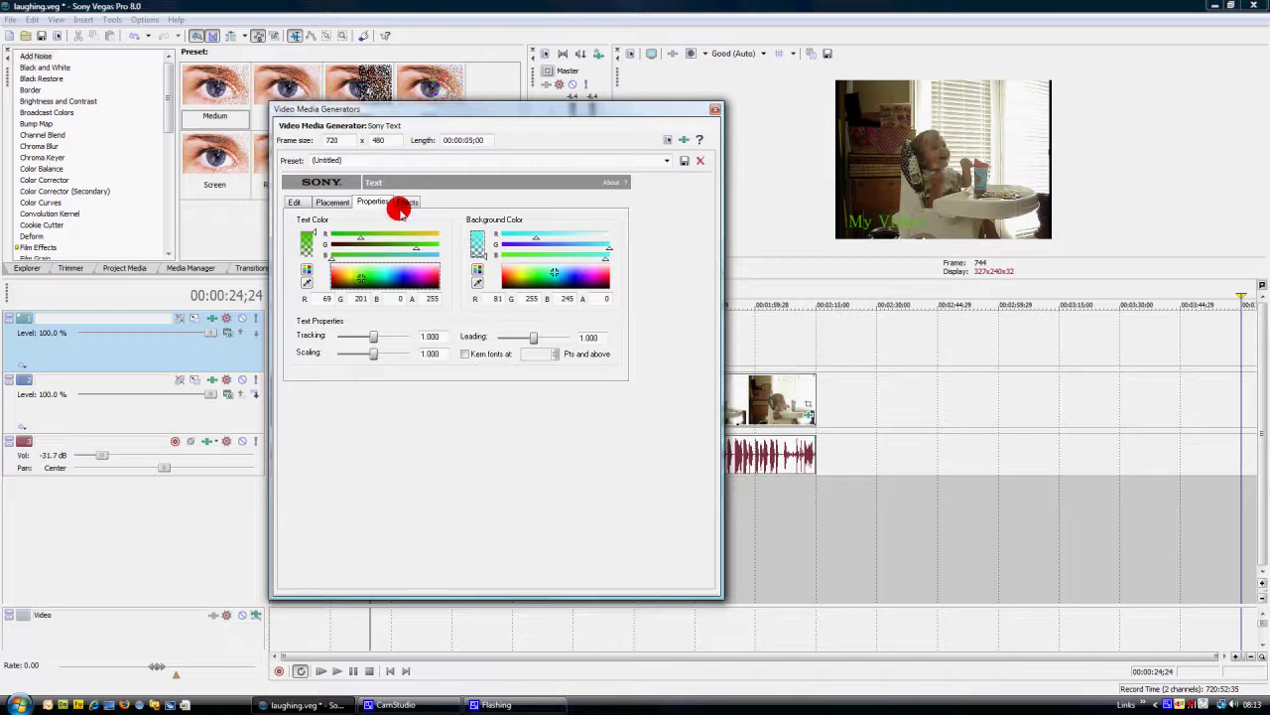
- Draw a yellow outline around the title with feather about 0.081 and width about 0.272, and turn its shadow off
left_click(406, 202)
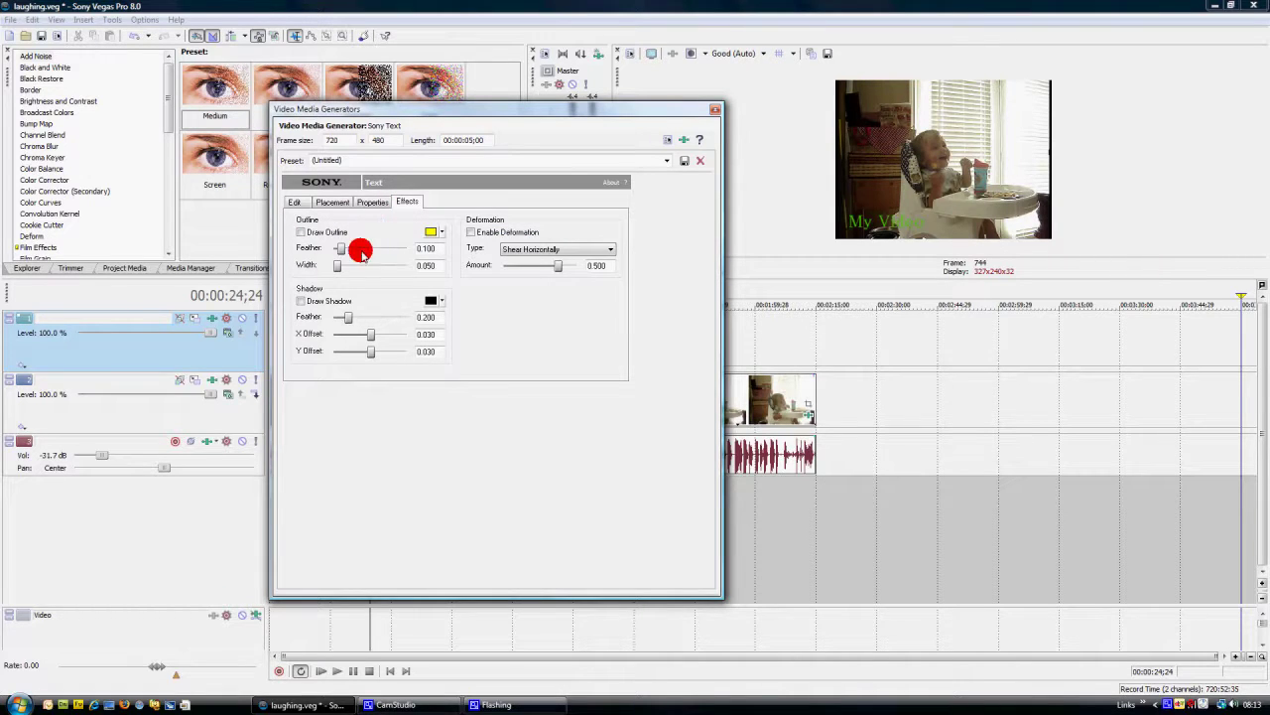
left_click(299, 232)
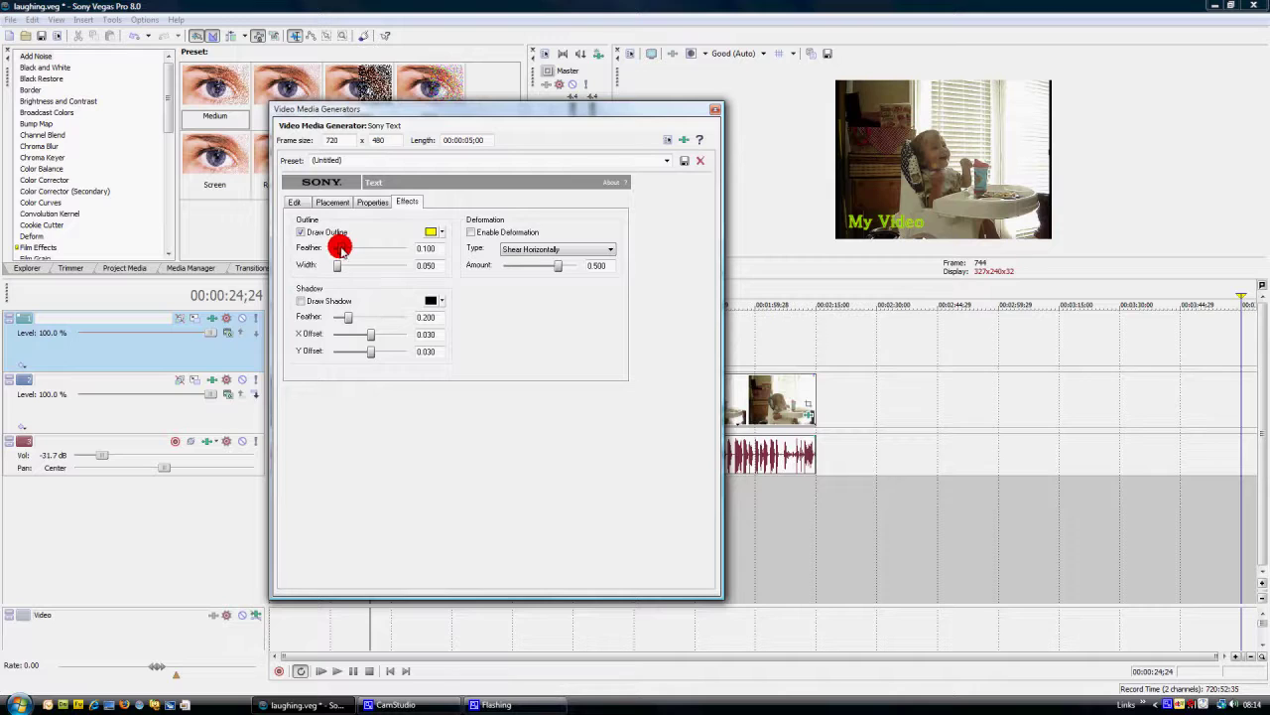
left_click_drag(340, 247, 363, 274)
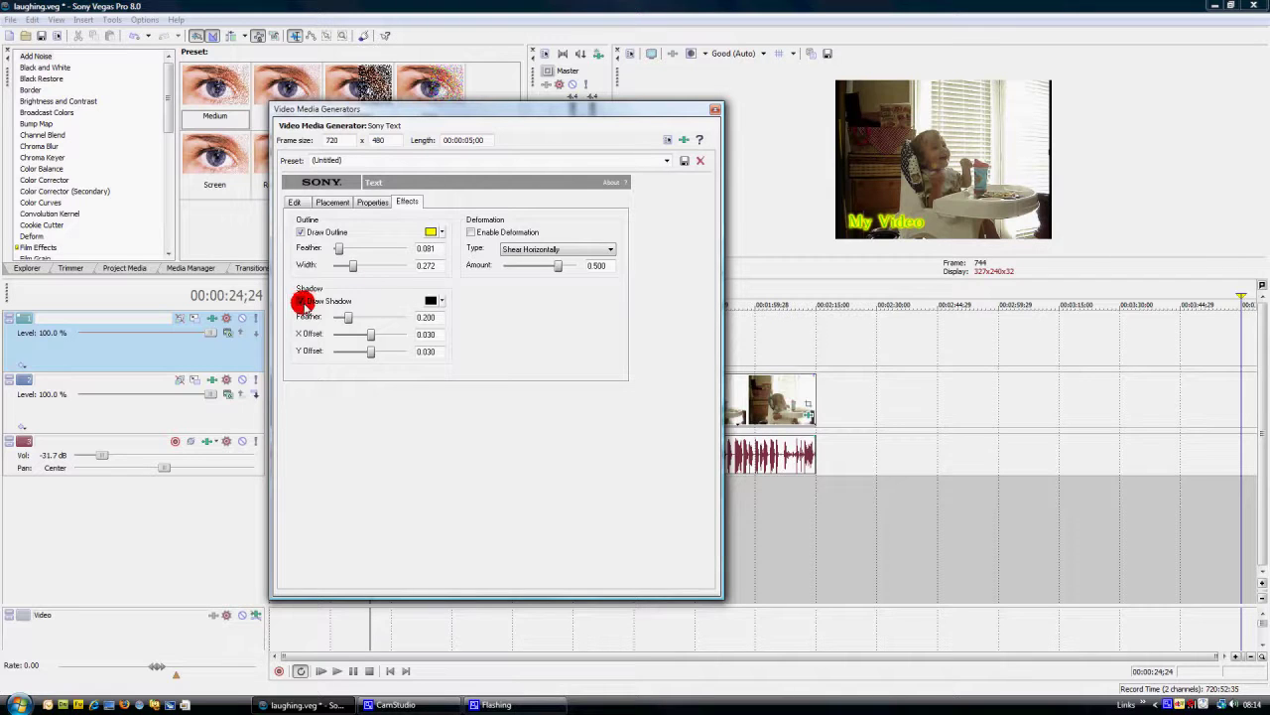
left_click(301, 302)
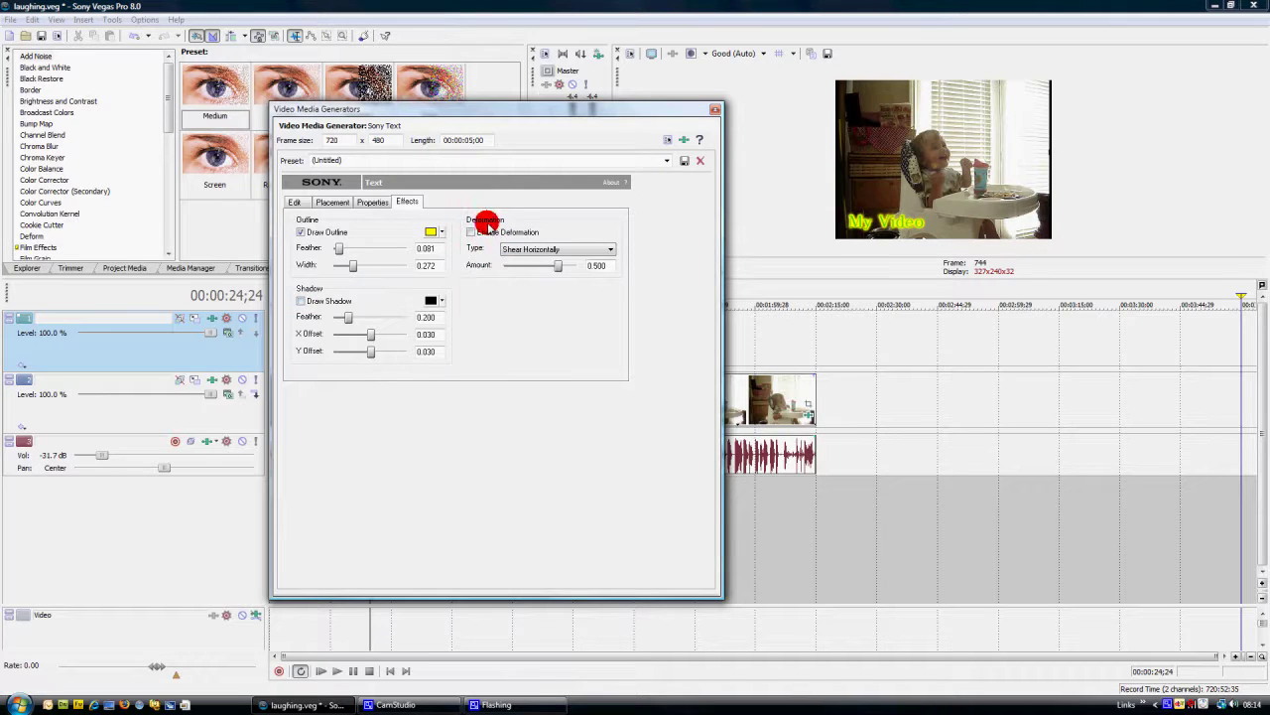
- Enable deformation on the title, set its type to Squish Top and its amount to about 0.490
left_click(471, 231)
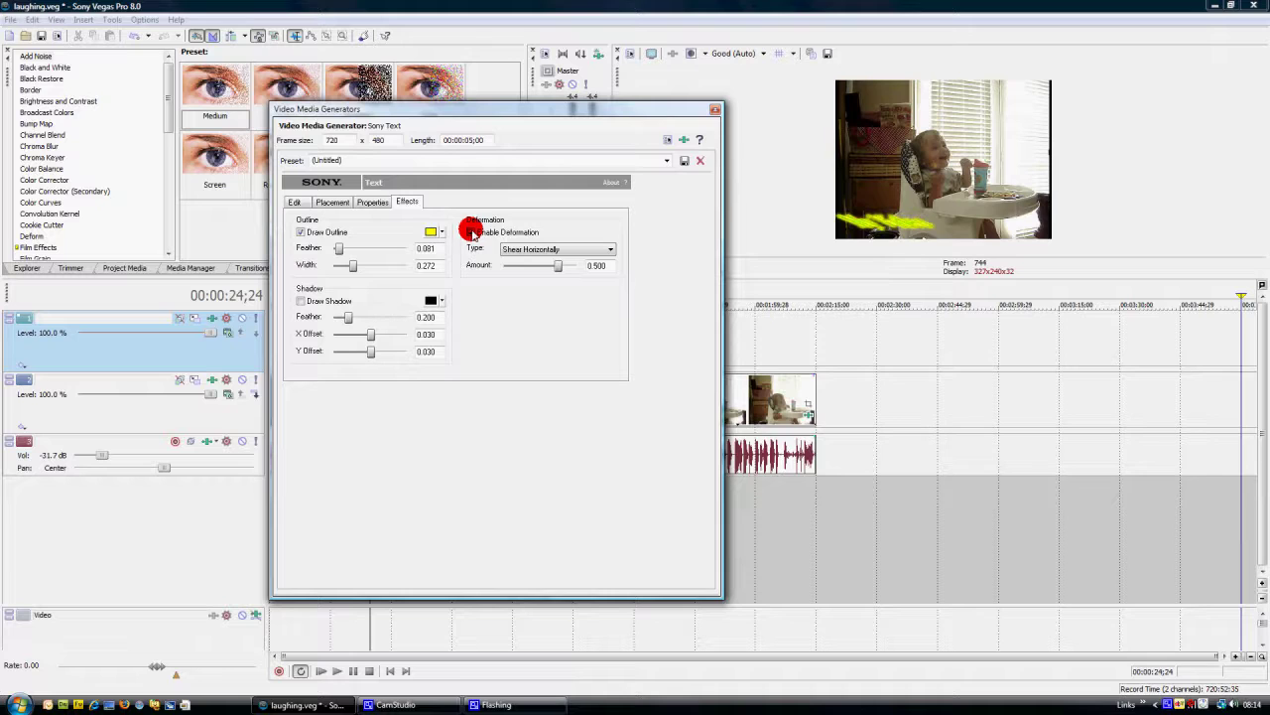
mouse_move(561, 267)
left_mouse_down()
mouse_move(526, 266)
mouse_move(542, 269)
left_mouse_up()
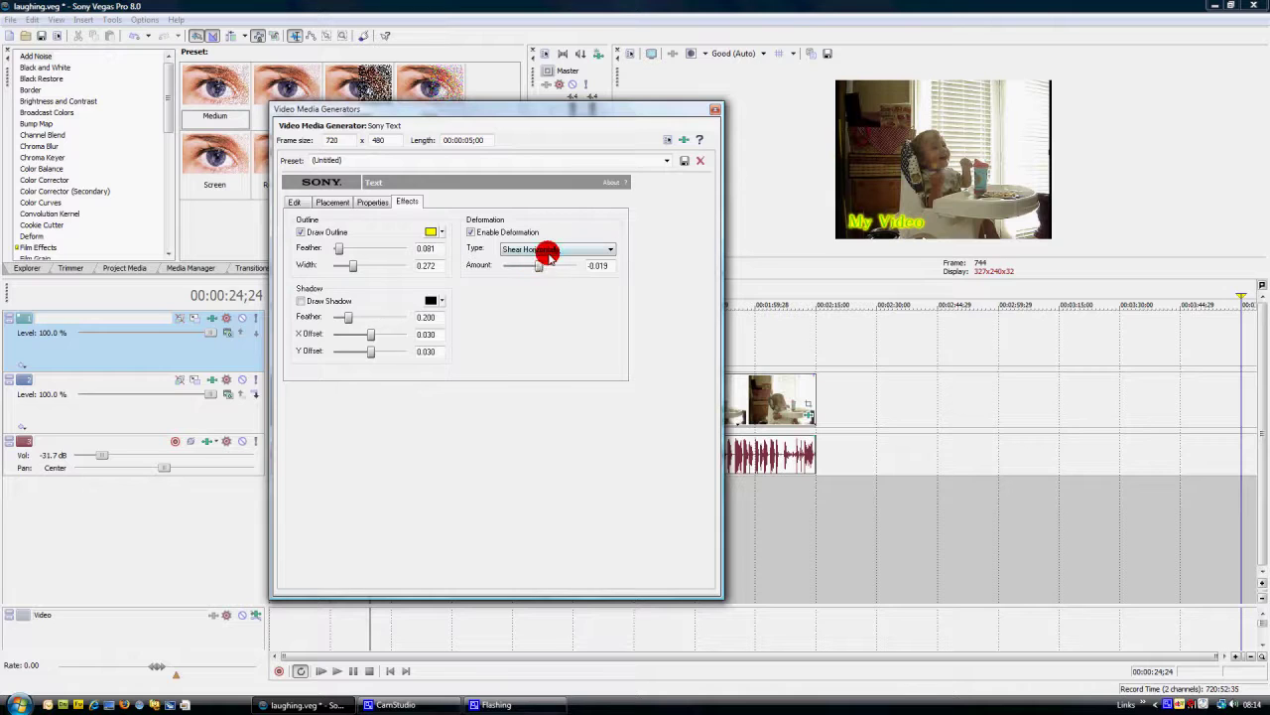
left_click(539, 249)
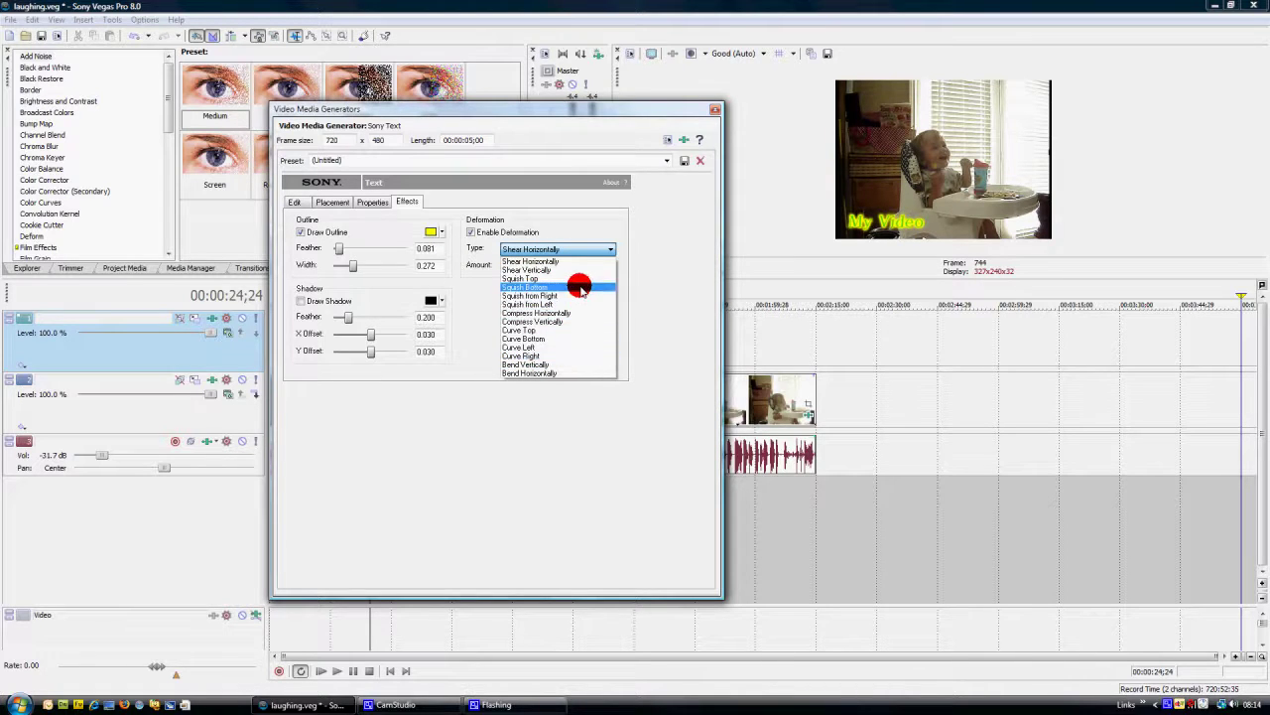
left_click(582, 278)
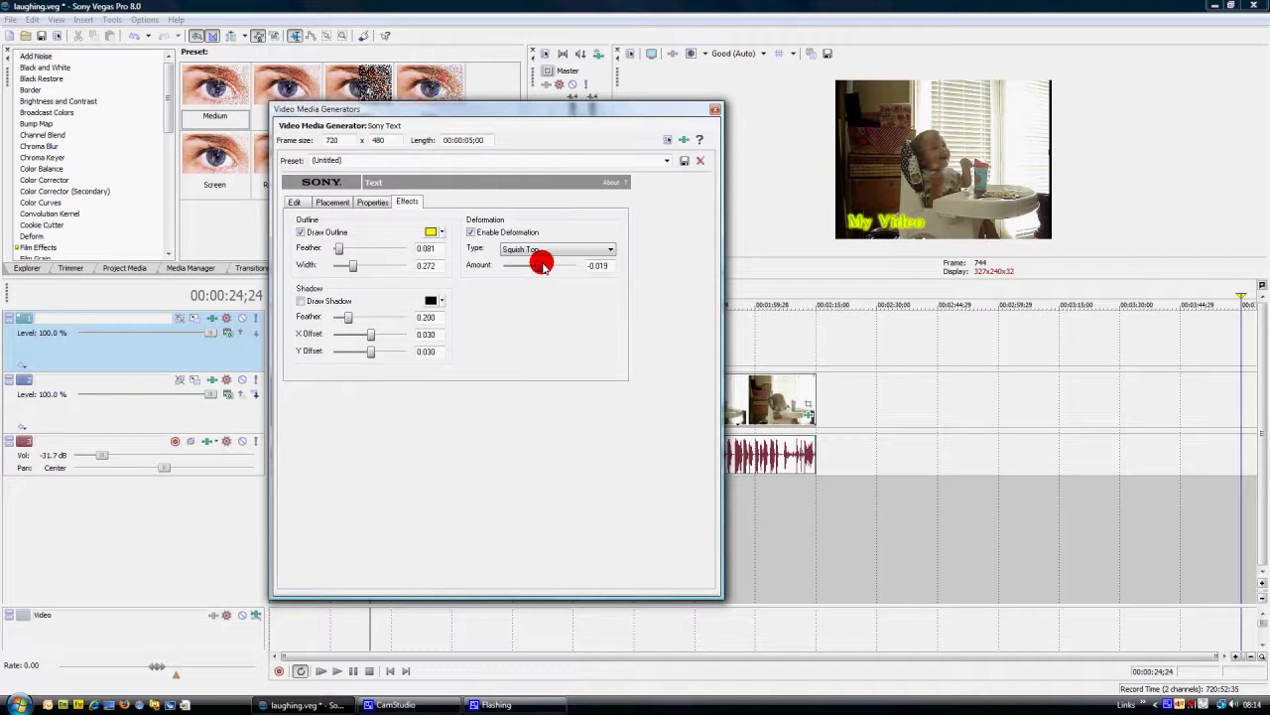
mouse_move(540, 266)
left_mouse_down()
mouse_move(519, 267)
mouse_move(563, 268)
left_mouse_up()
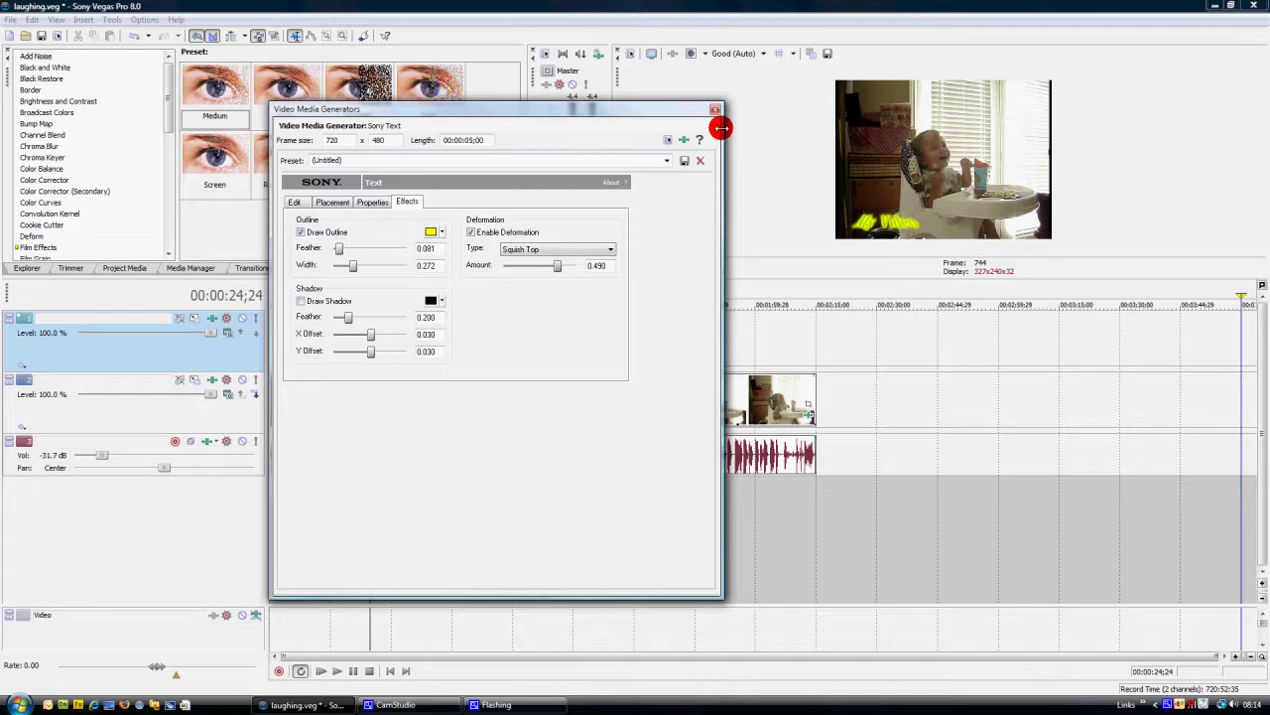
- Look through the available text presets without applying one, and close the title's media generator window
left_click(352, 160)
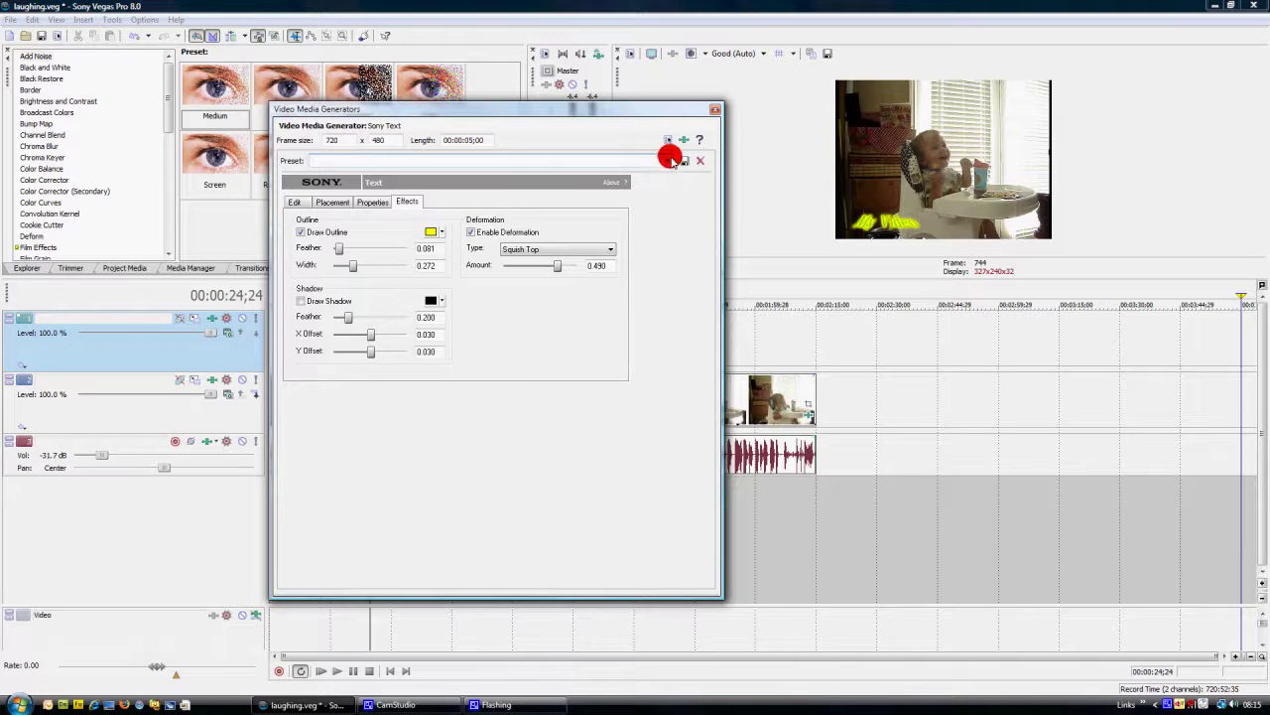
left_click(668, 160)
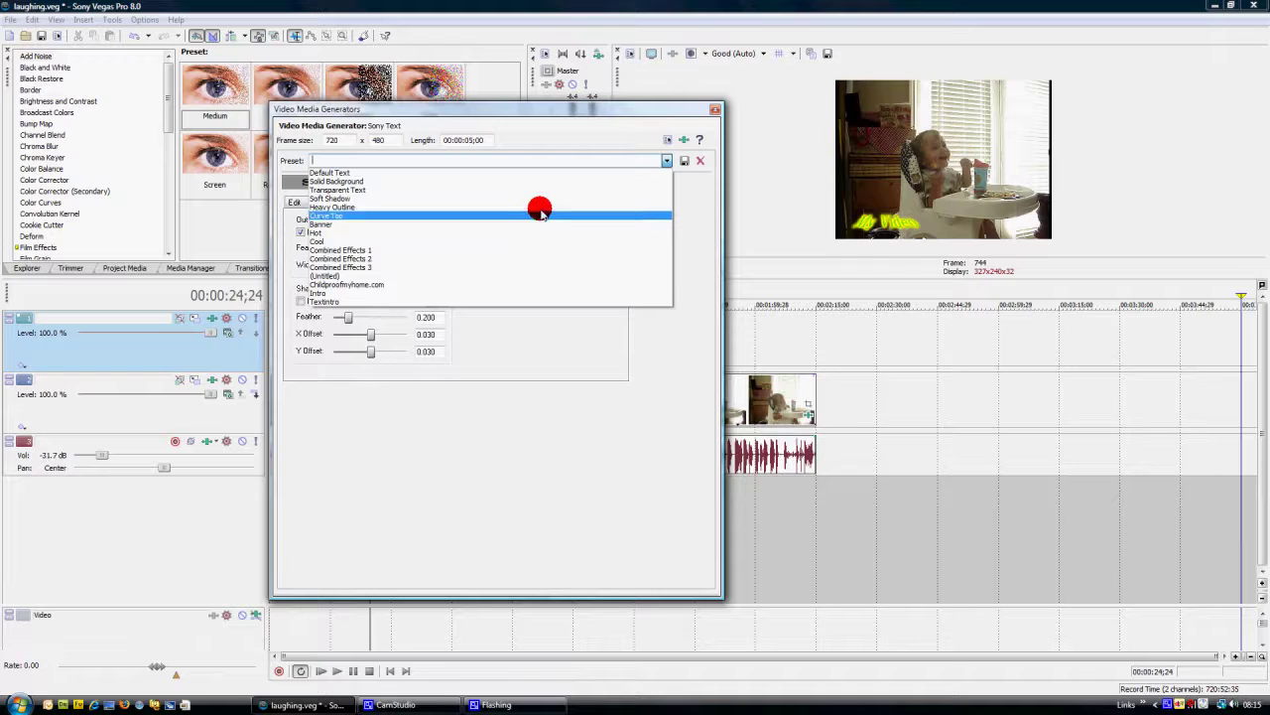
left_click(691, 198)
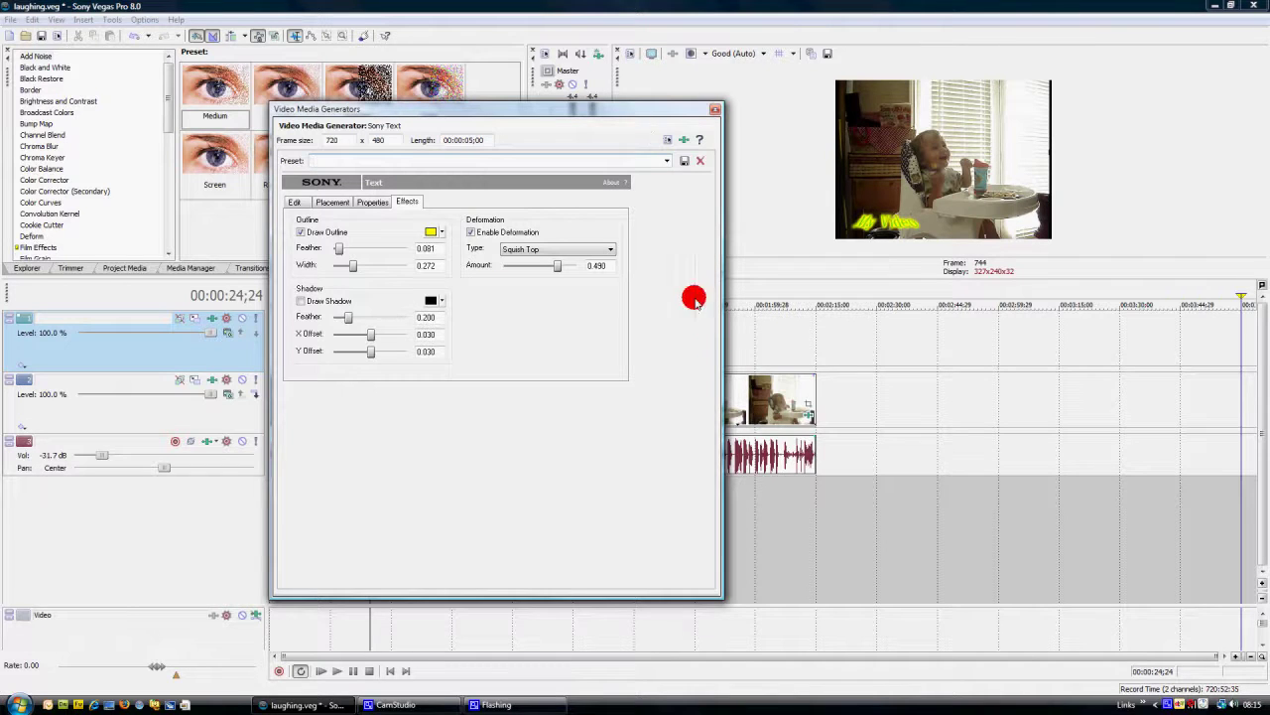
left_click(716, 109)
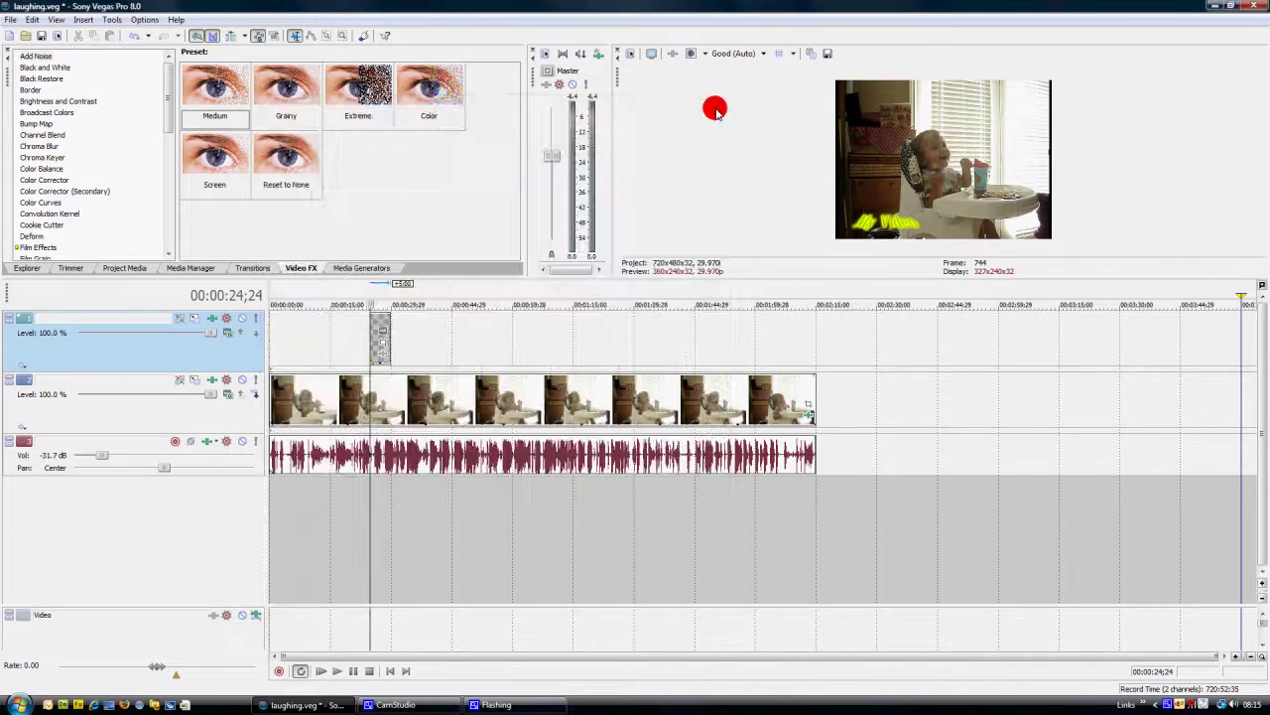
- Stretch the title event on the top track so it spans the full length of the video clip
left_click_drag(379, 323, 814, 358)
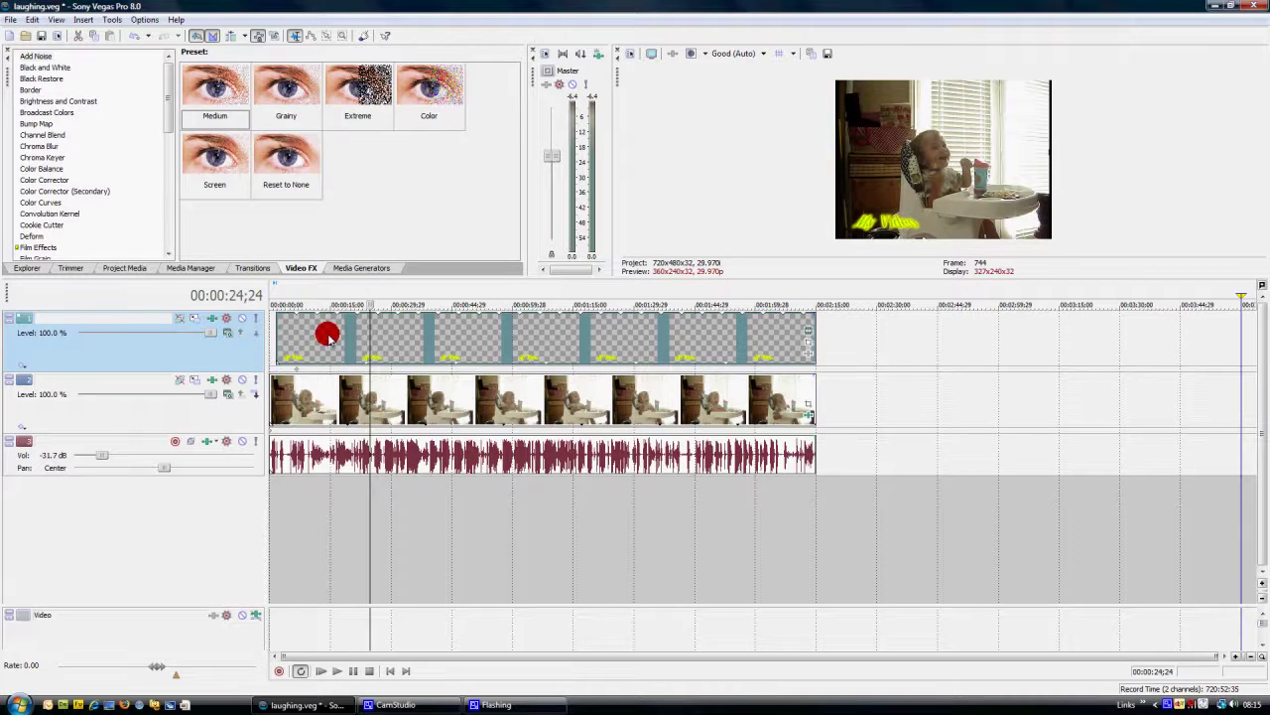
left_click_drag(326, 334, 318, 335)
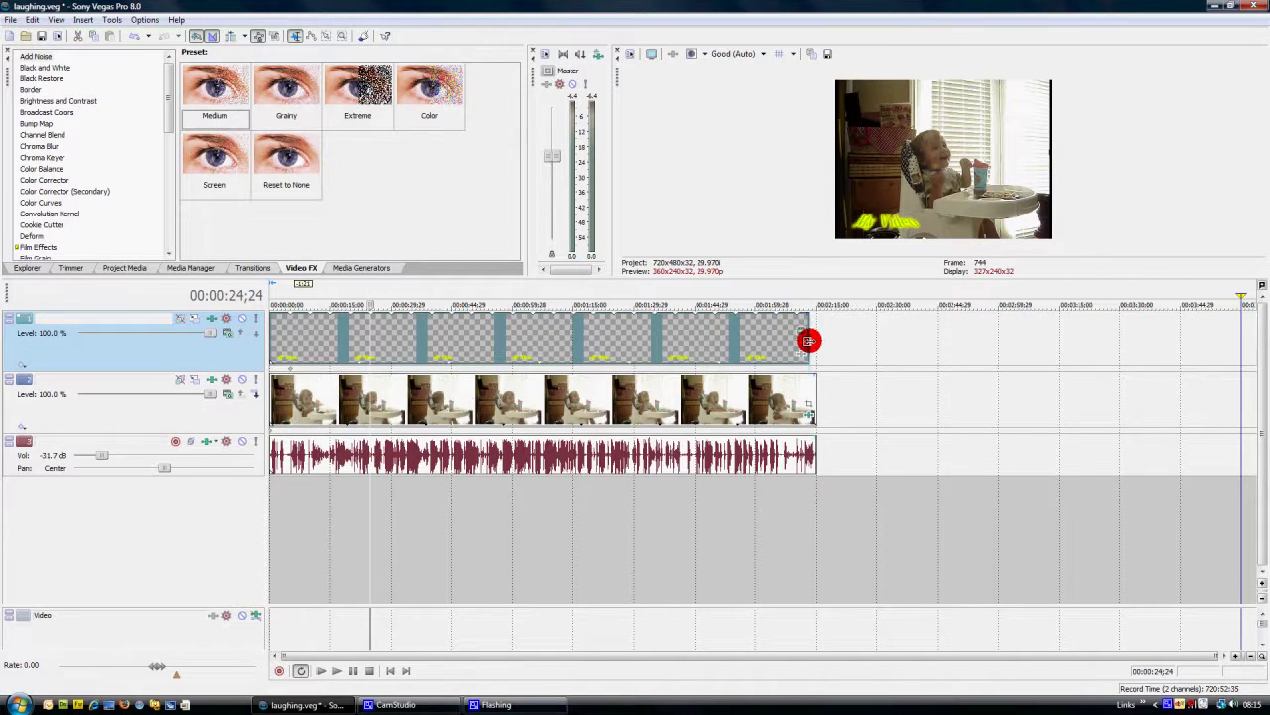
left_click_drag(809, 340, 811, 339)
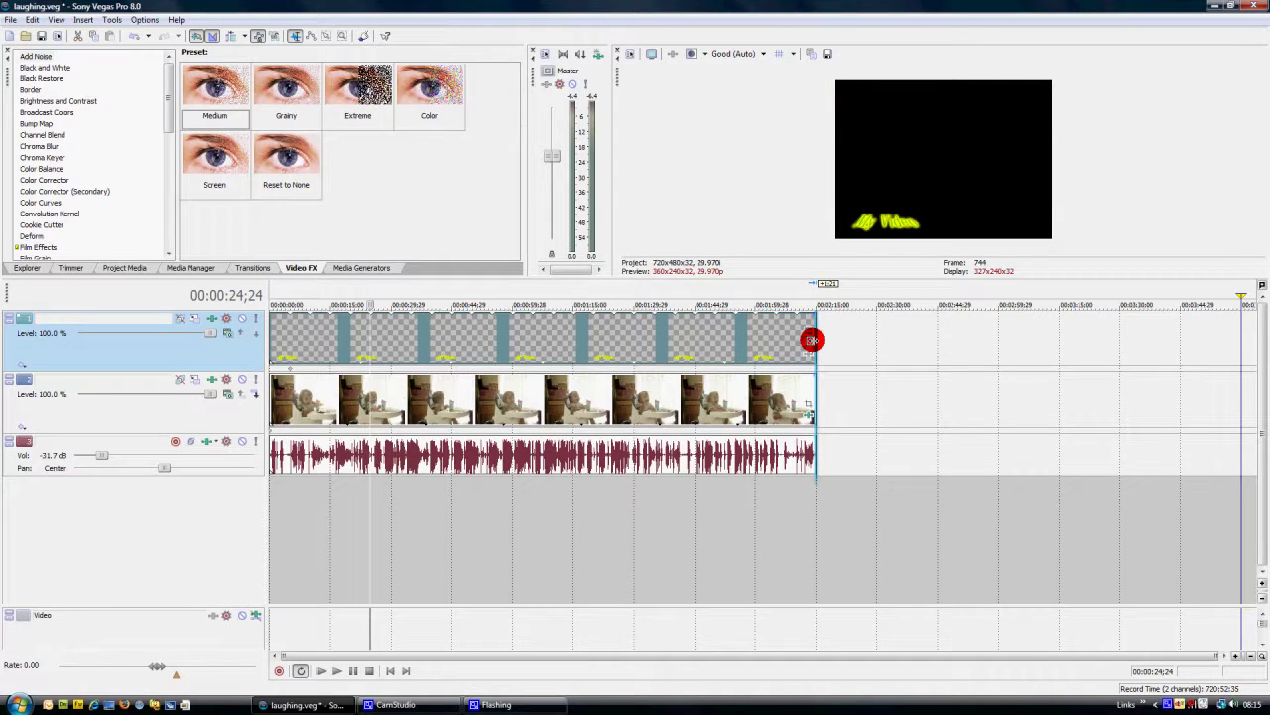
left_click_drag(812, 340, 812, 339)
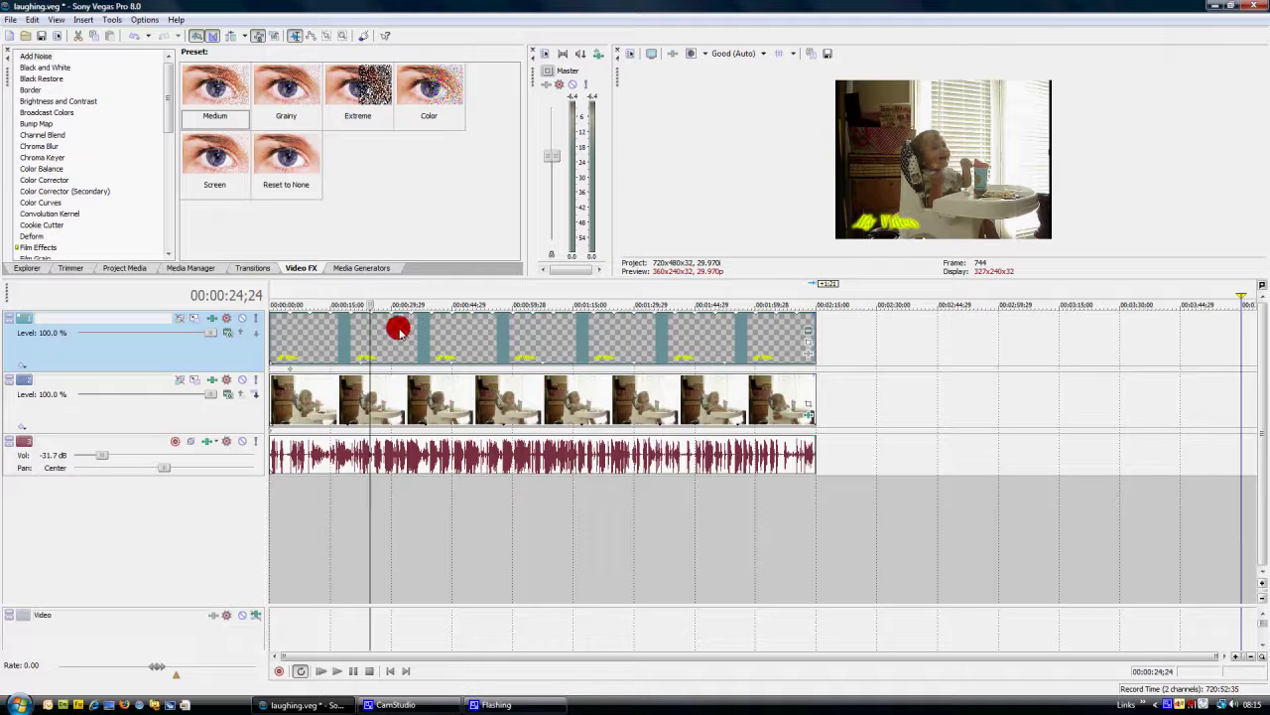
- Return to the start of the timeline and lower the title event's opacity to about half
left_click_drag(367, 334, 222, 327)
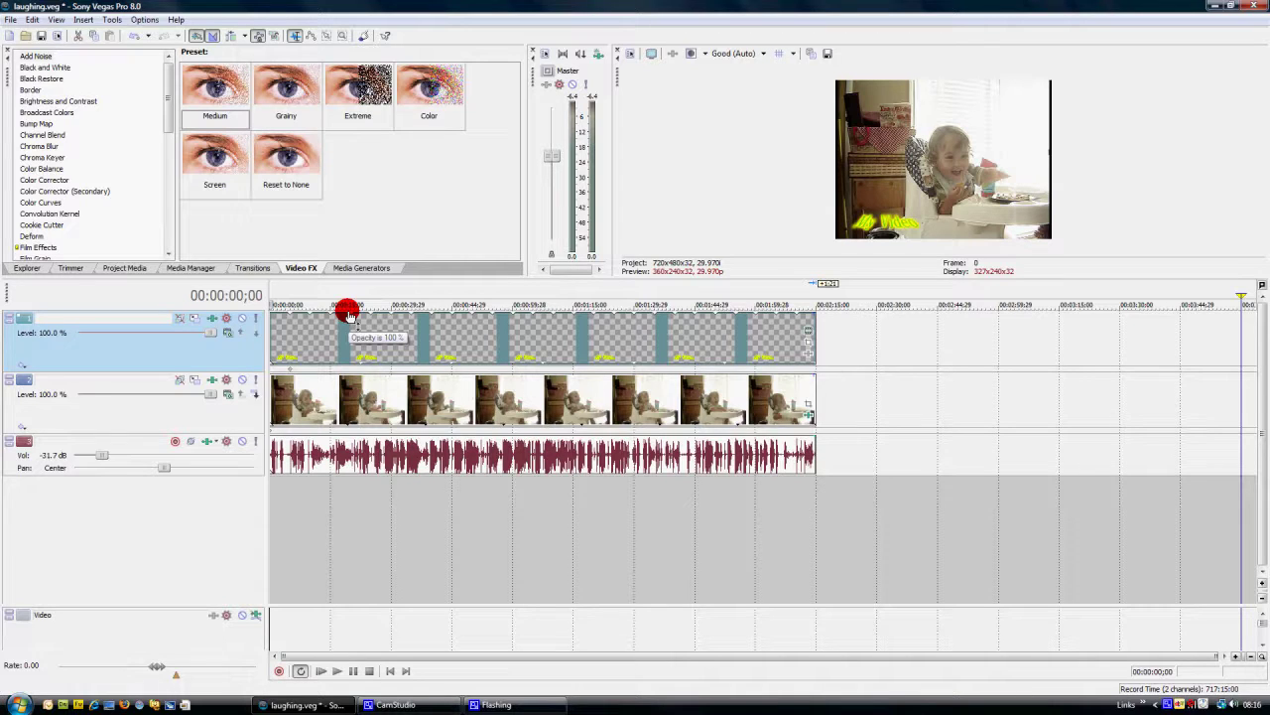
mouse_move(348, 315)
left_mouse_down()
mouse_move(349, 354)
mouse_move(351, 339)
left_mouse_up()
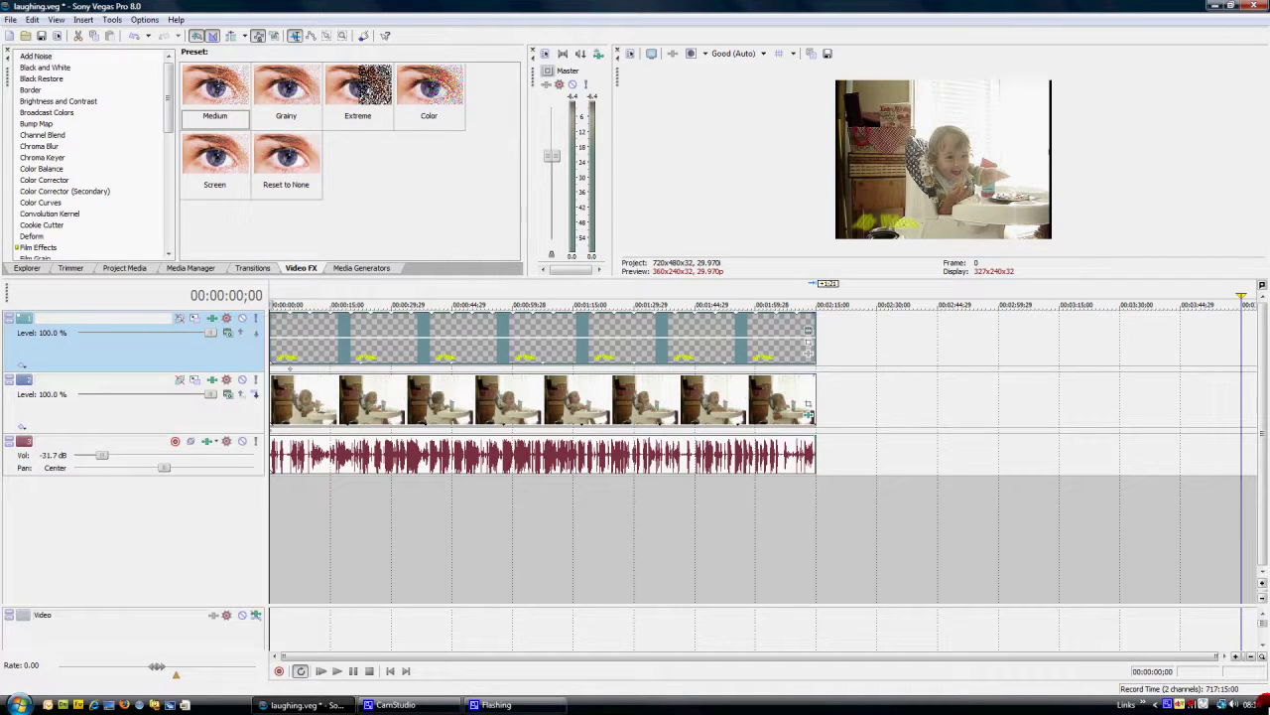
- Add a short fade-in of under one second at the start of the title event
left_click(1237, 656)
left_click(1237, 656)
left_click(1238, 656)
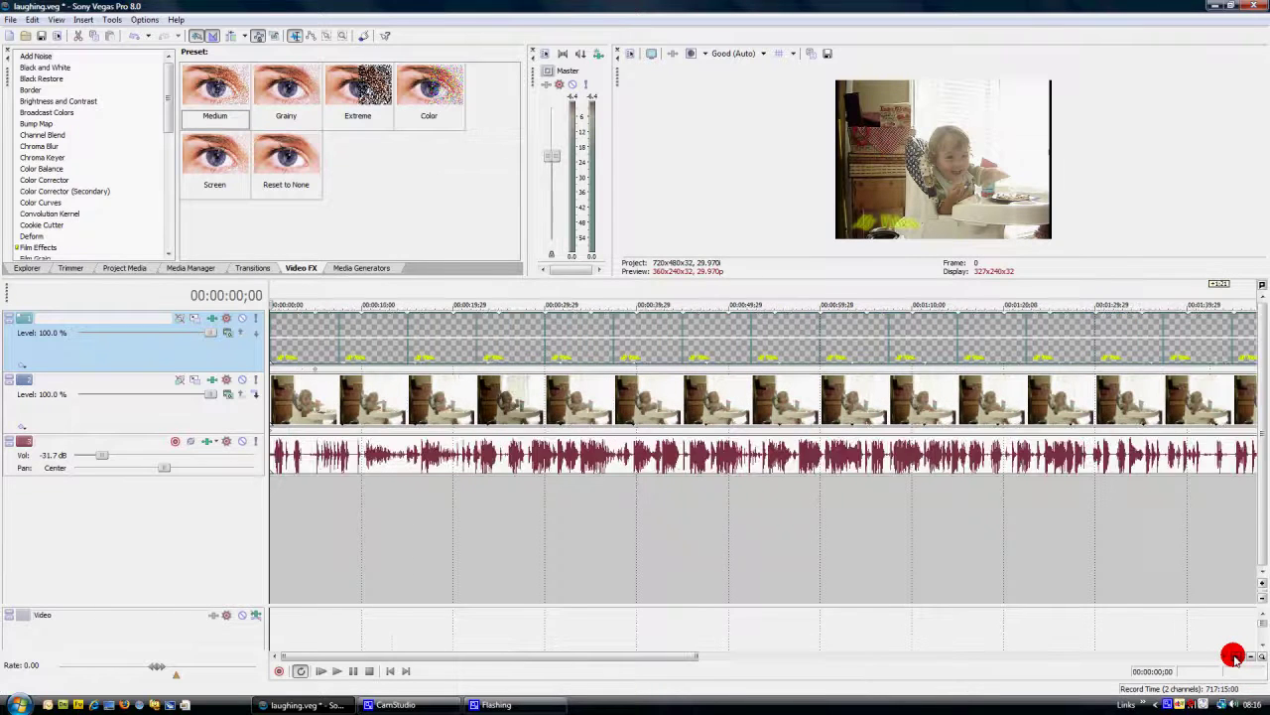
left_click(1237, 656)
left_click(1238, 656)
left_click(1238, 656)
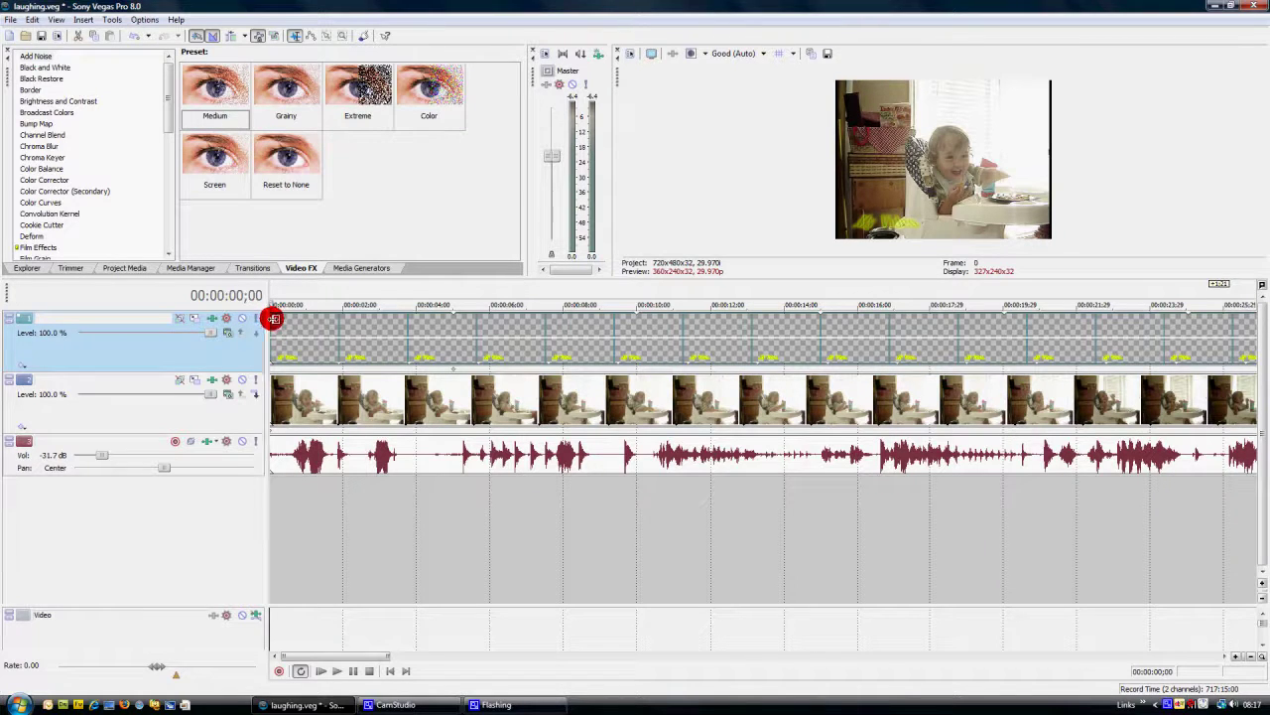
left_click_drag(268, 315, 268, 315)
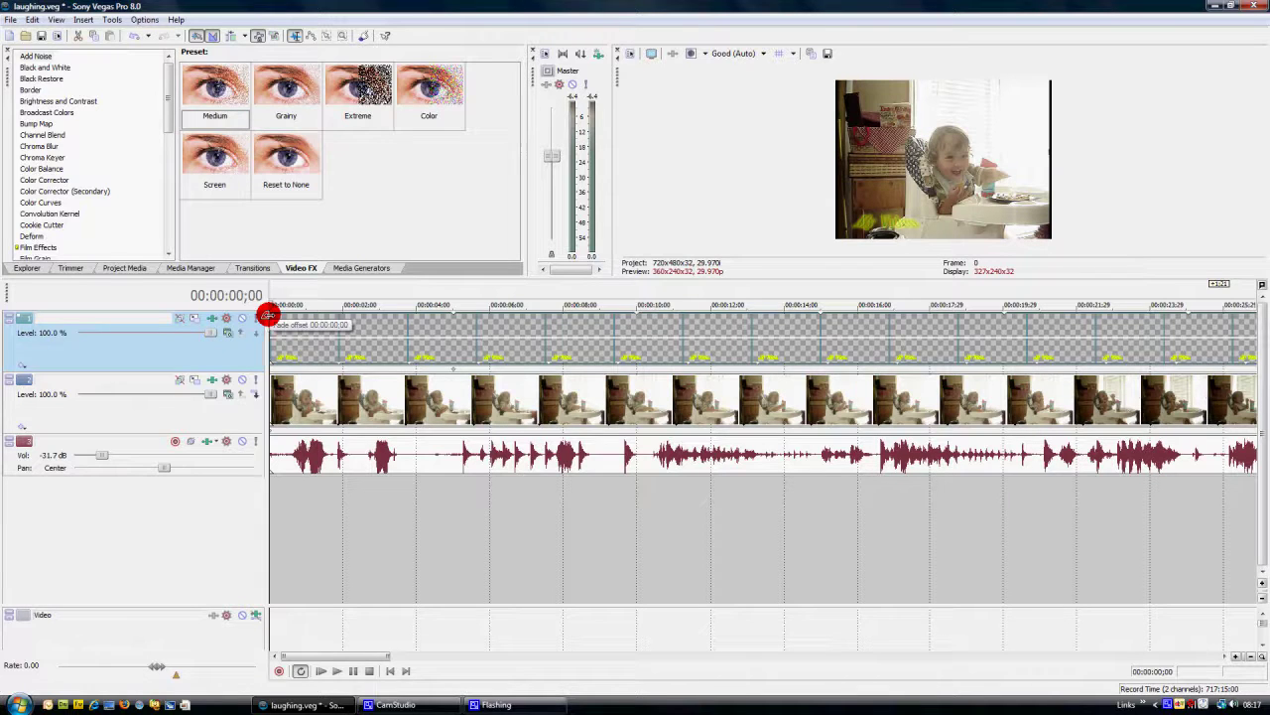
left_click_drag(268, 315, 309, 316)
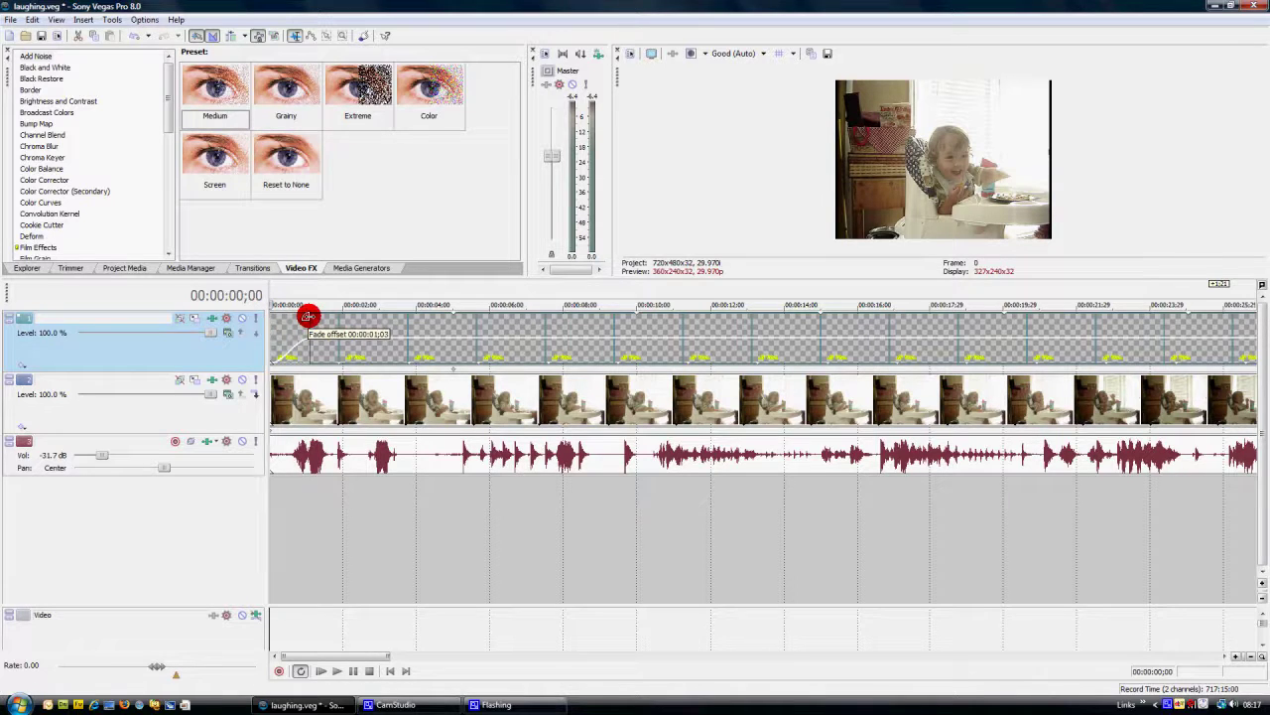
left_click_drag(309, 316, 281, 318)
- Add a fade-out of about 17 frames at the end of the title event
left_click_drag(355, 656, 830, 638)
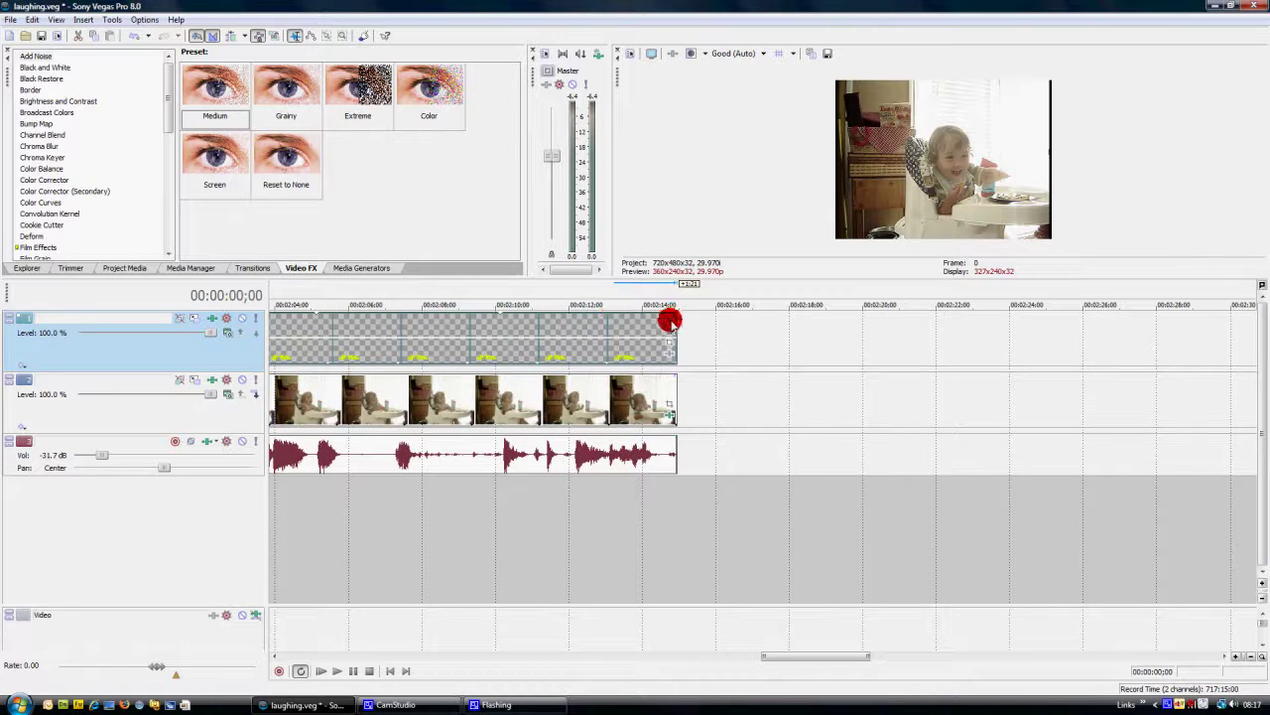
left_click_drag(677, 315, 661, 320)
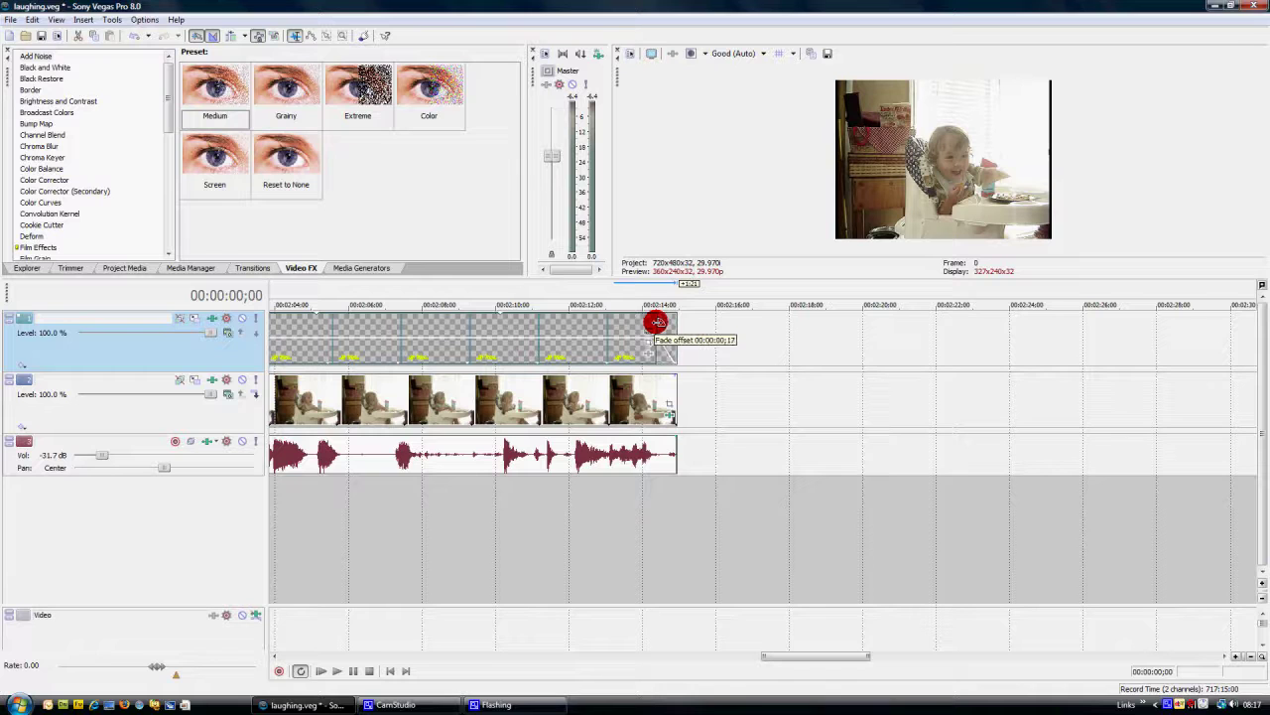
left_click_drag(657, 322, 657, 322)
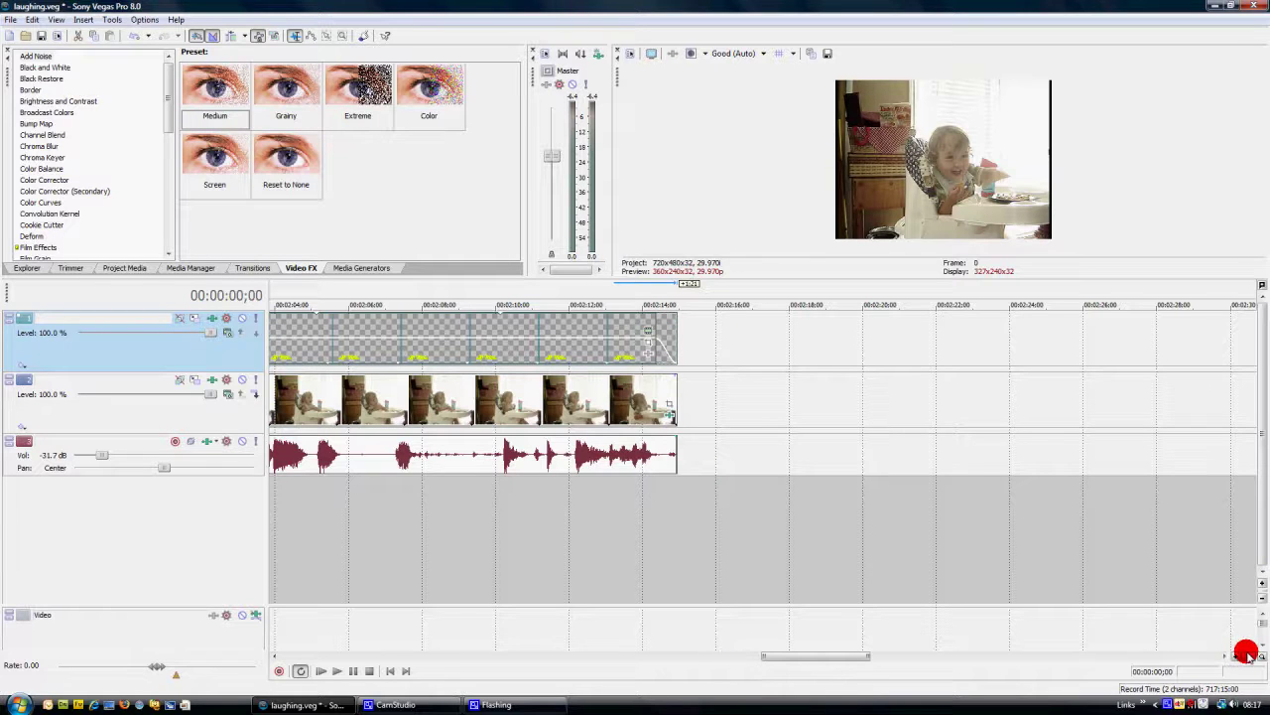
left_click_drag(1246, 655, 1249, 656)
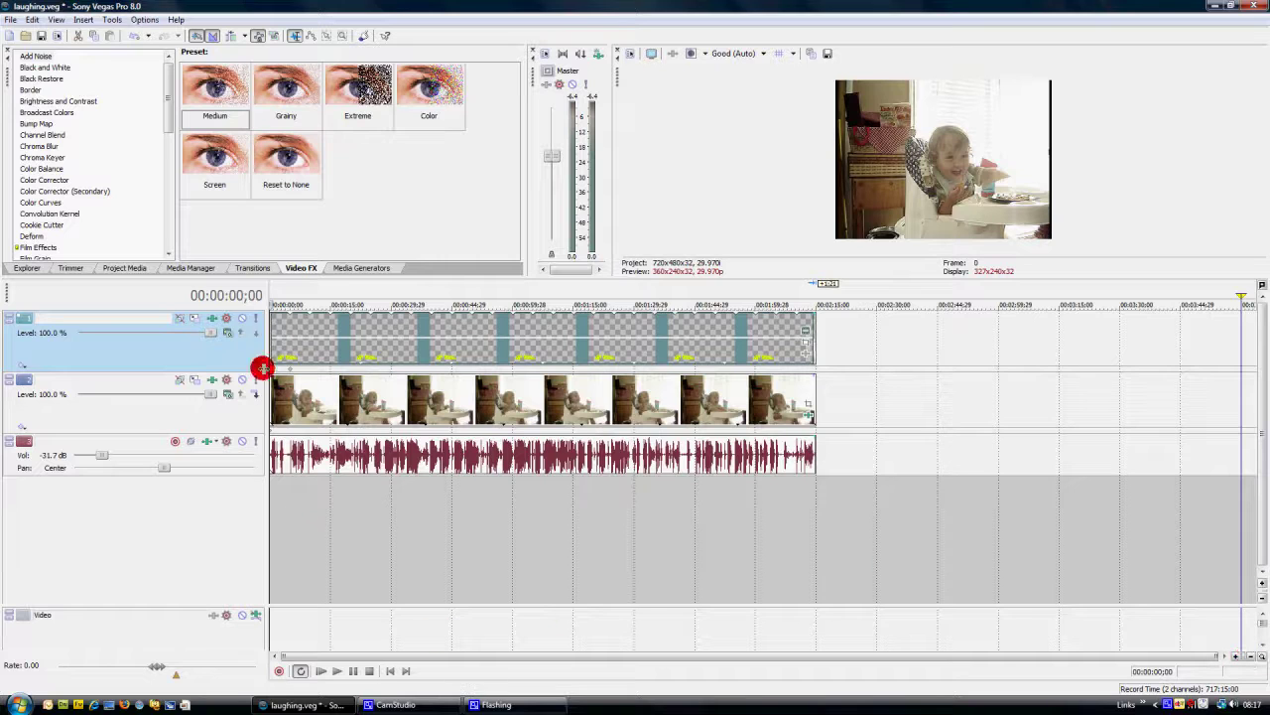
- Play back the beginning and end of the timeline to check the title's fades, and return to the start
left_click(335, 671)
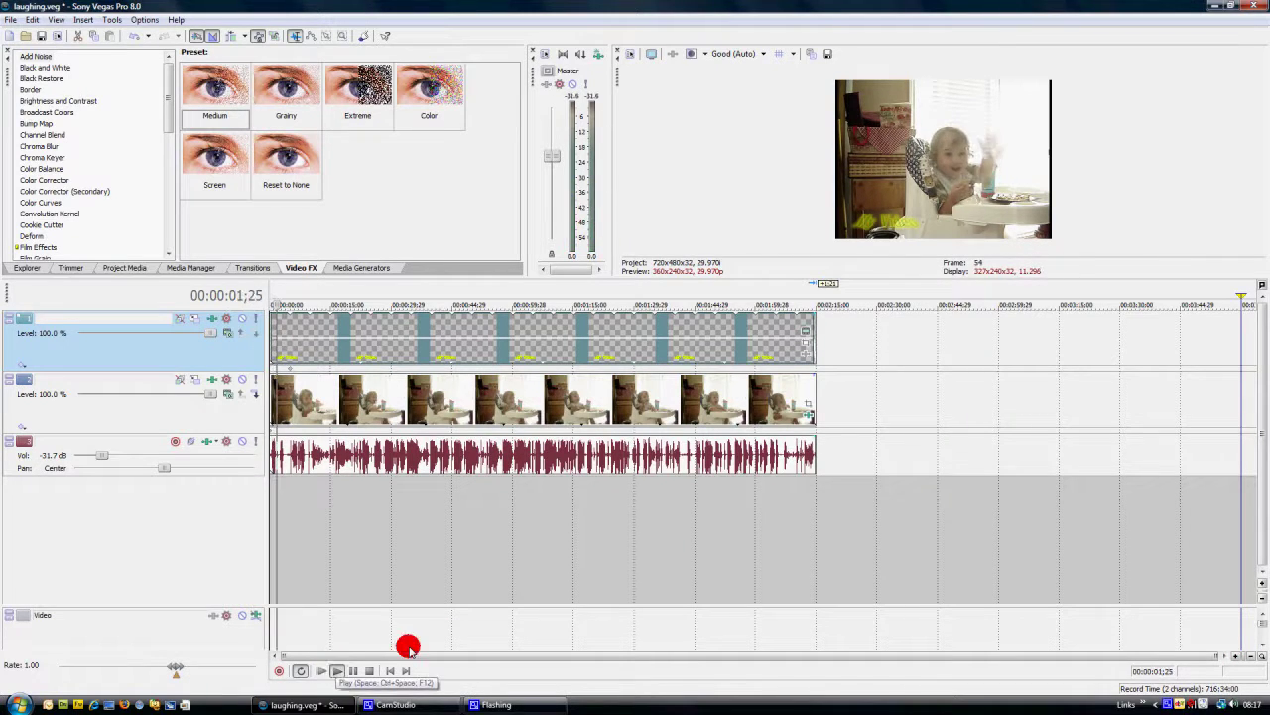
left_click(779, 493)
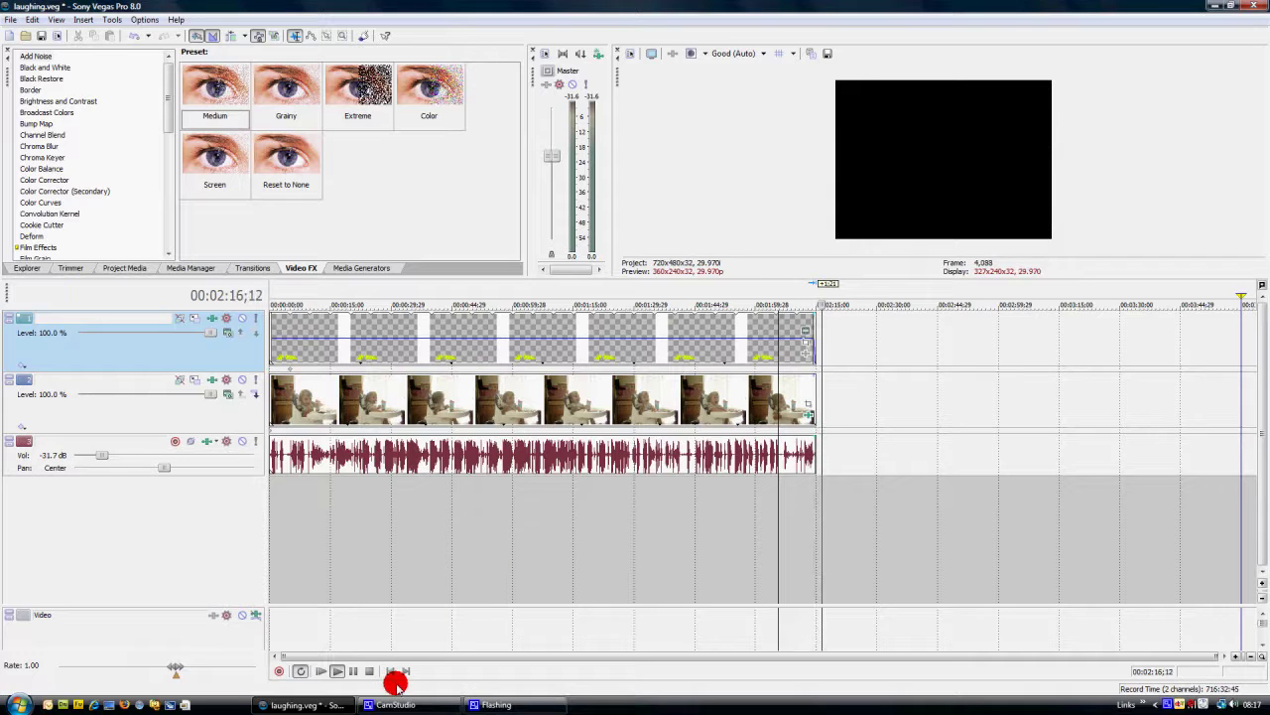
left_click(369, 670)
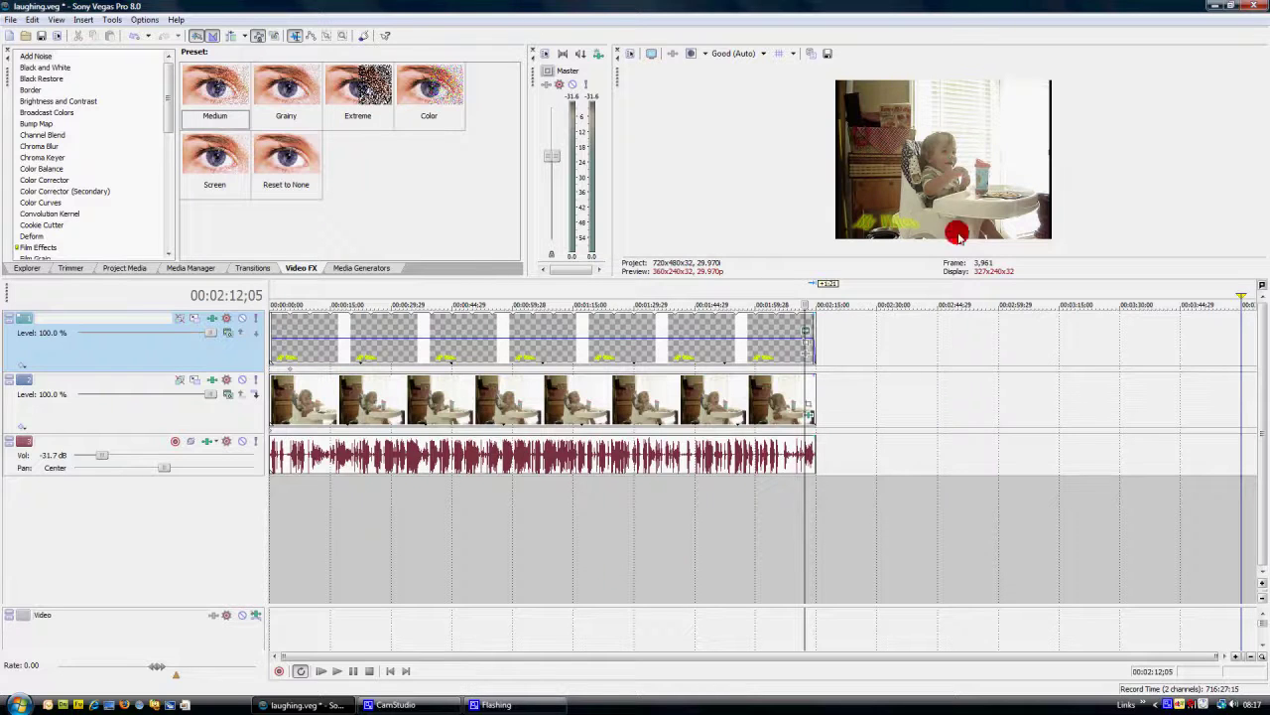
left_click(335, 671)
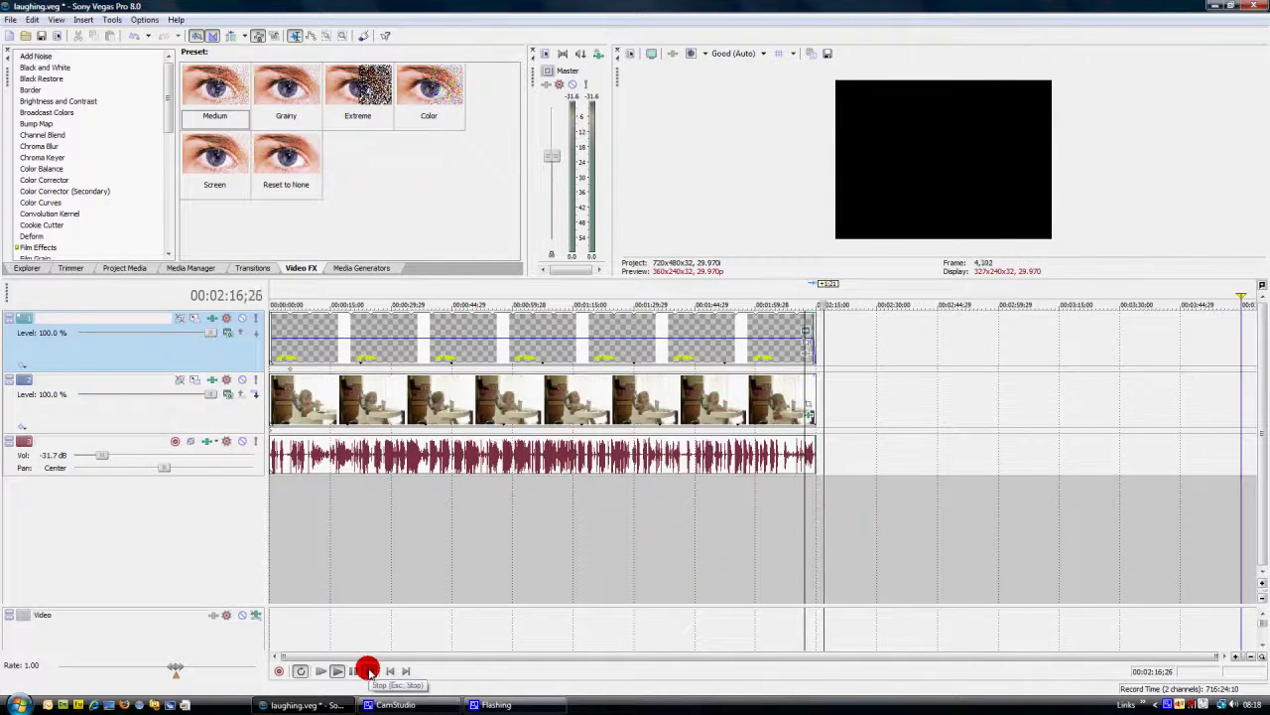
left_click(368, 671)
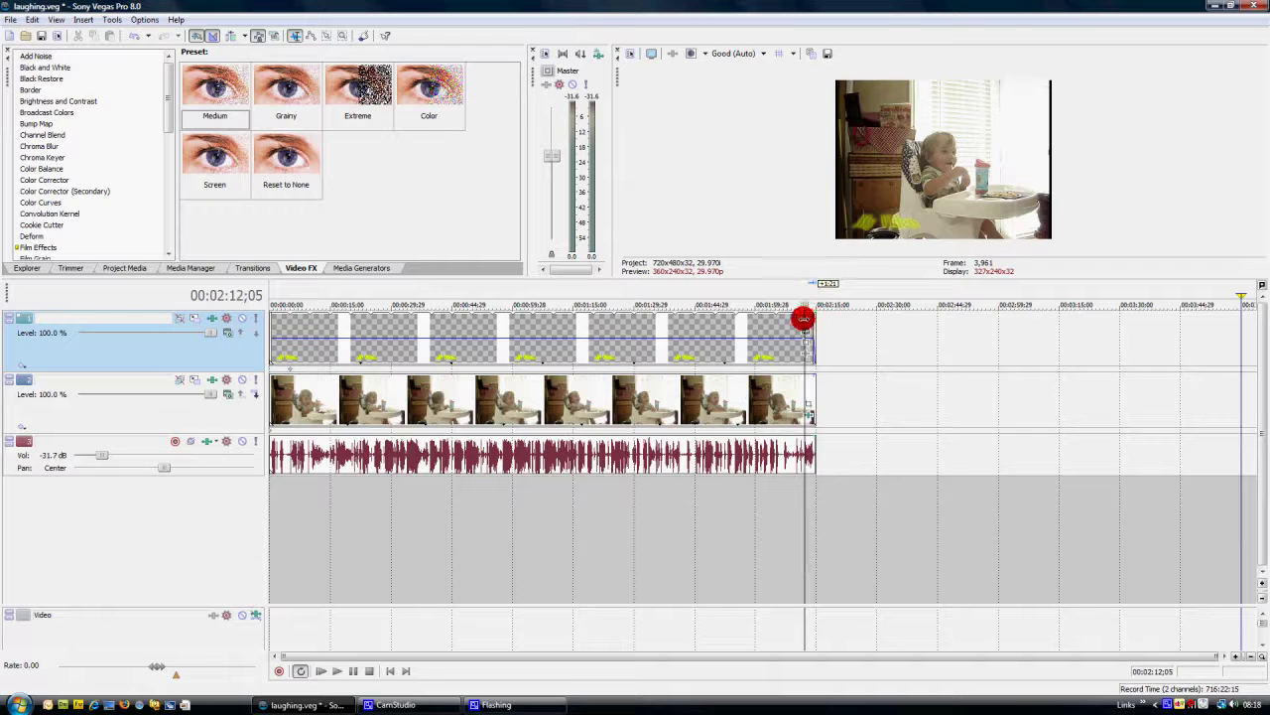
key("ctrl+Home")
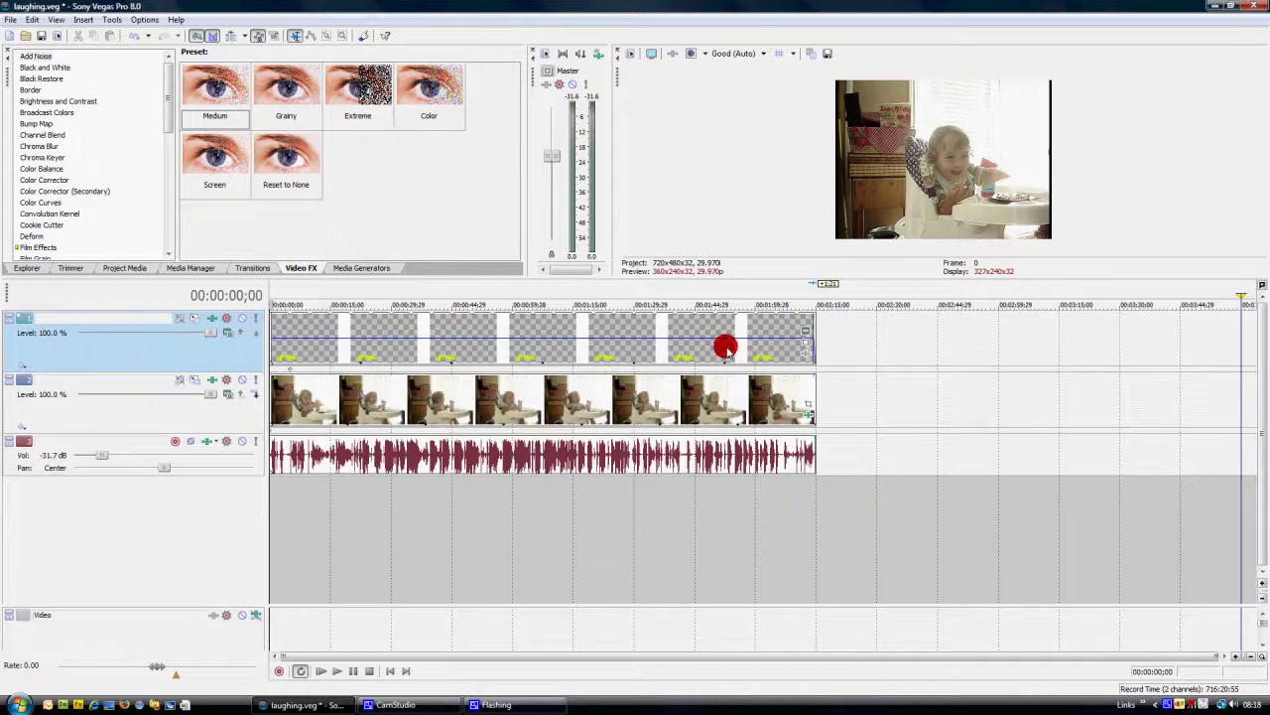